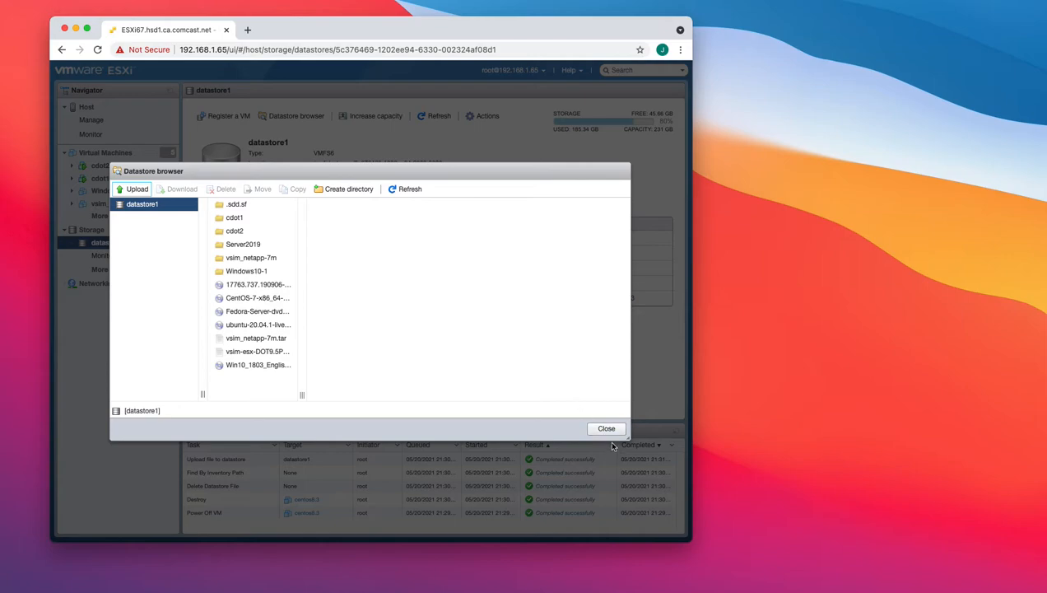
# Widen the datastore browser's file column to read full names, then close the browser.
pyautogui.click(268, 257)
pyautogui.moveTo(302, 396); pyautogui.dragTo(405, 395)
pyautogui.click(282, 272)
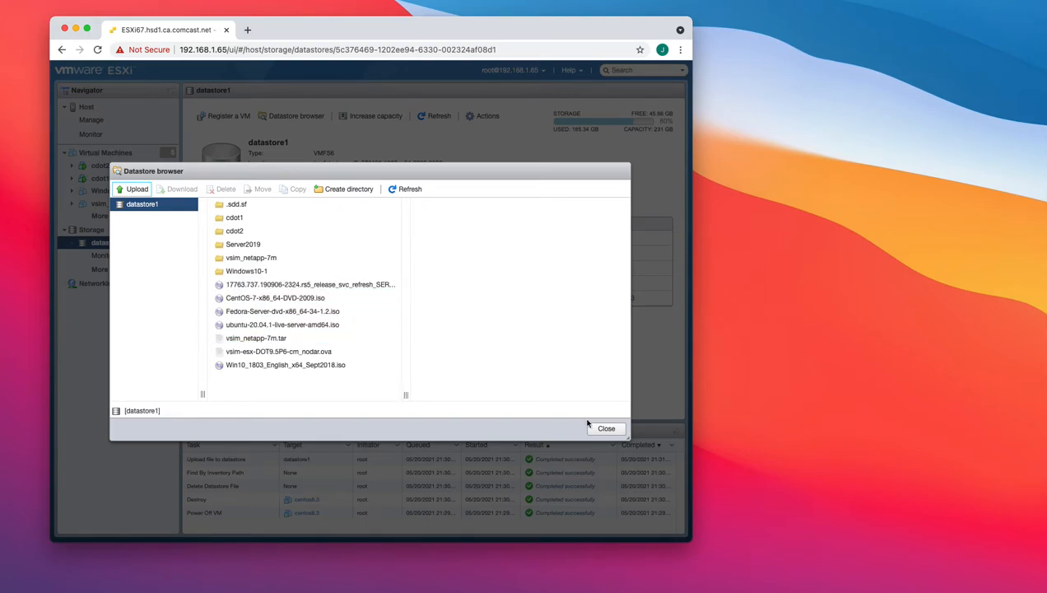
pyautogui.click(611, 430)
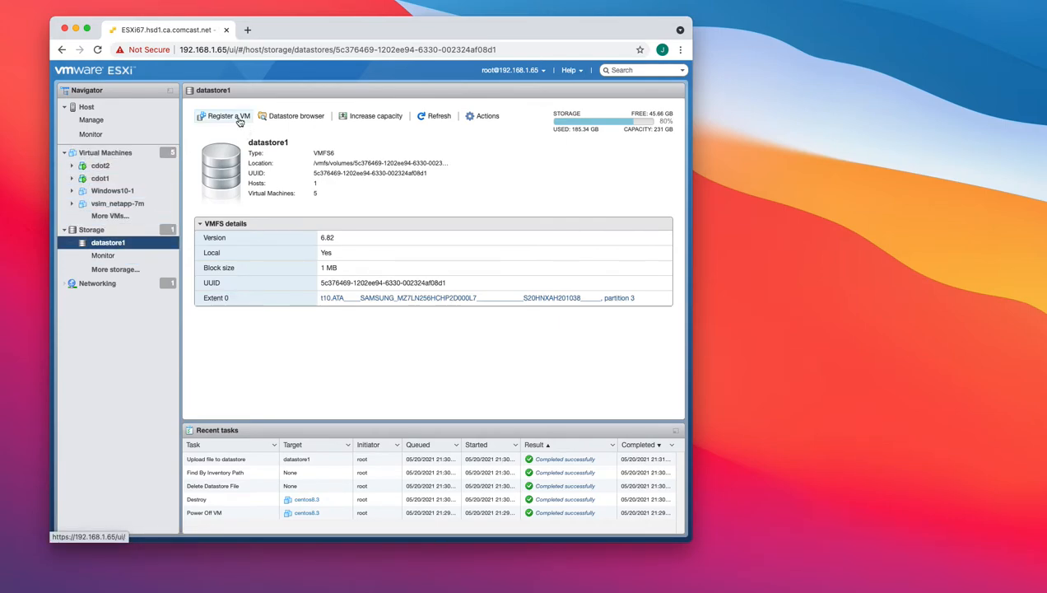
# Start creating a new virtual machine and name it Fedora34.
pyautogui.click(103, 155)
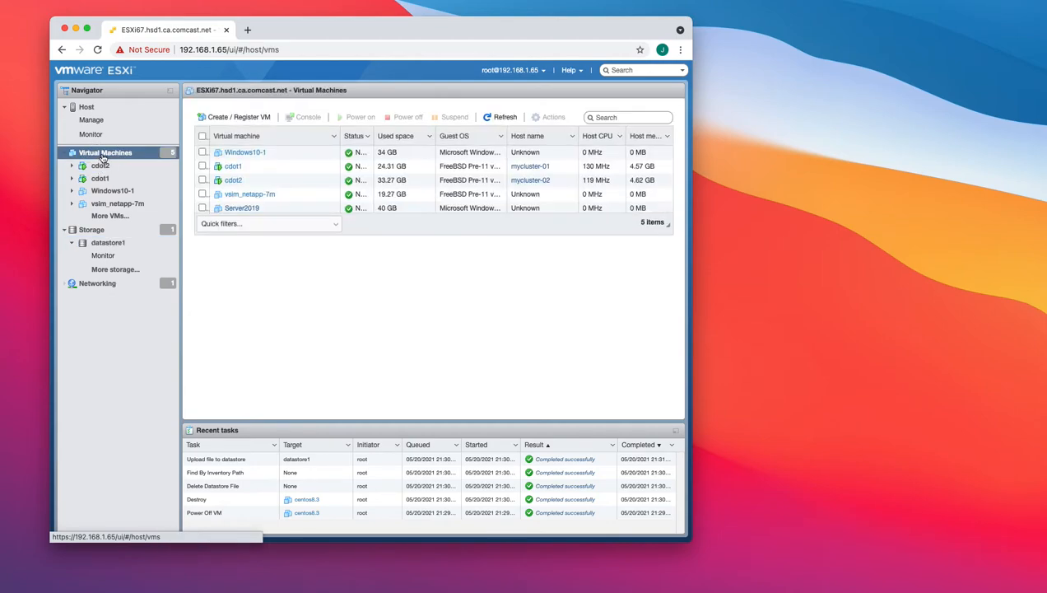
pyautogui.click(241, 116)
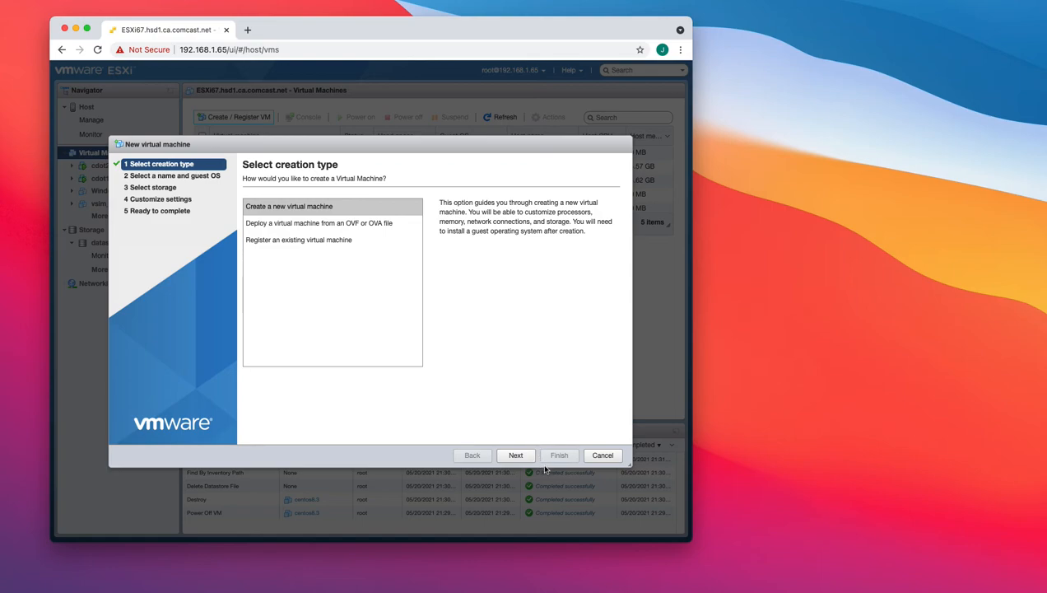
pyautogui.click(514, 455)
pyautogui.click(272, 212)
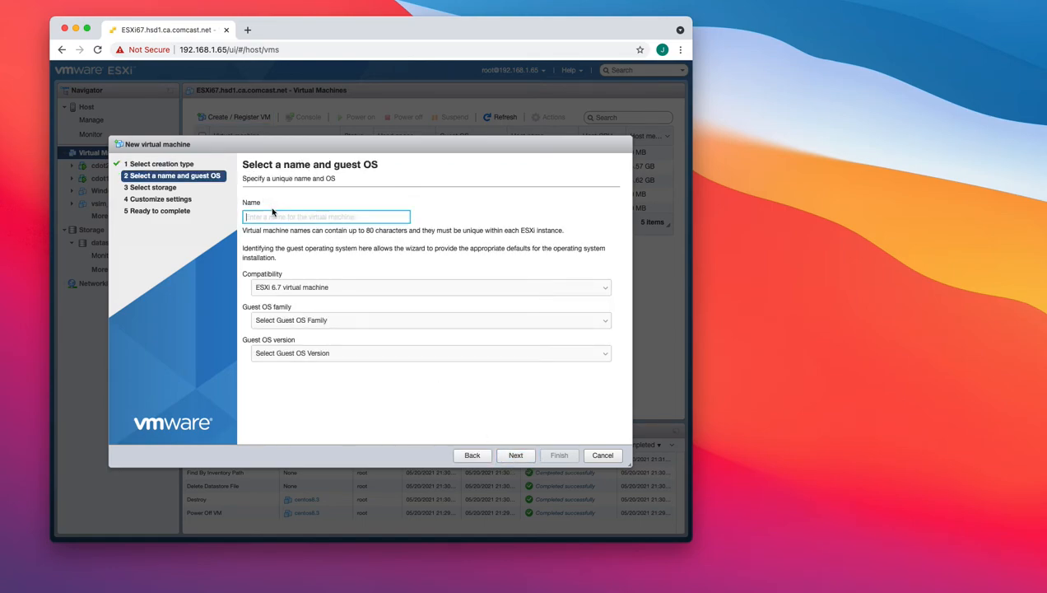
pyautogui.click(274, 217)
pyautogui.write('Fed')
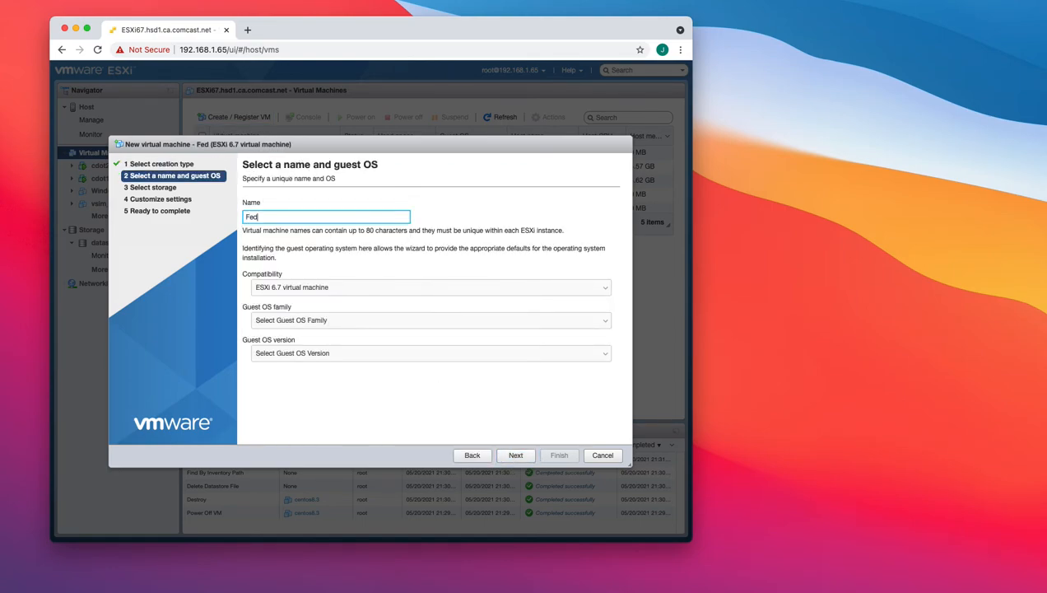
pyautogui.write('ora34')
# Set the guest OS family to Linux and the version to CentOS 8 (64-bit).
pyautogui.click(317, 321)
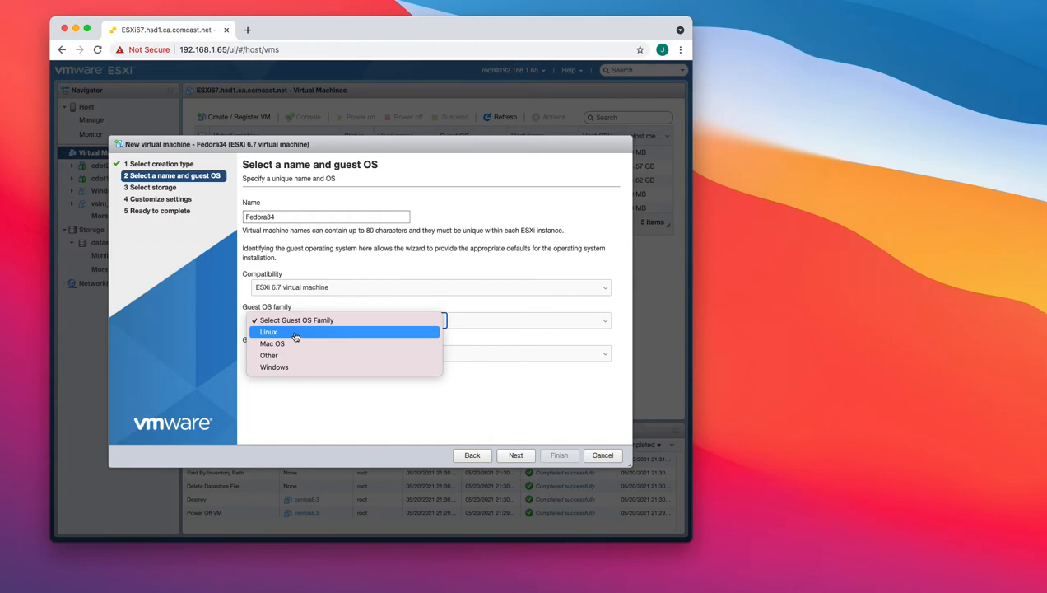
pyautogui.click(321, 354)
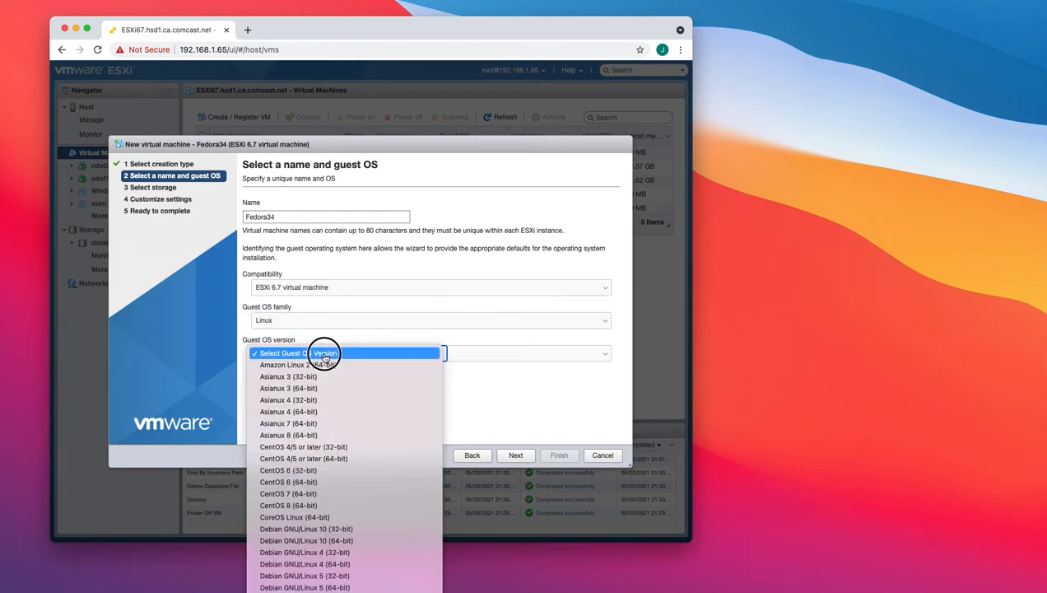
pyautogui.scroll(-10, 325, 378)
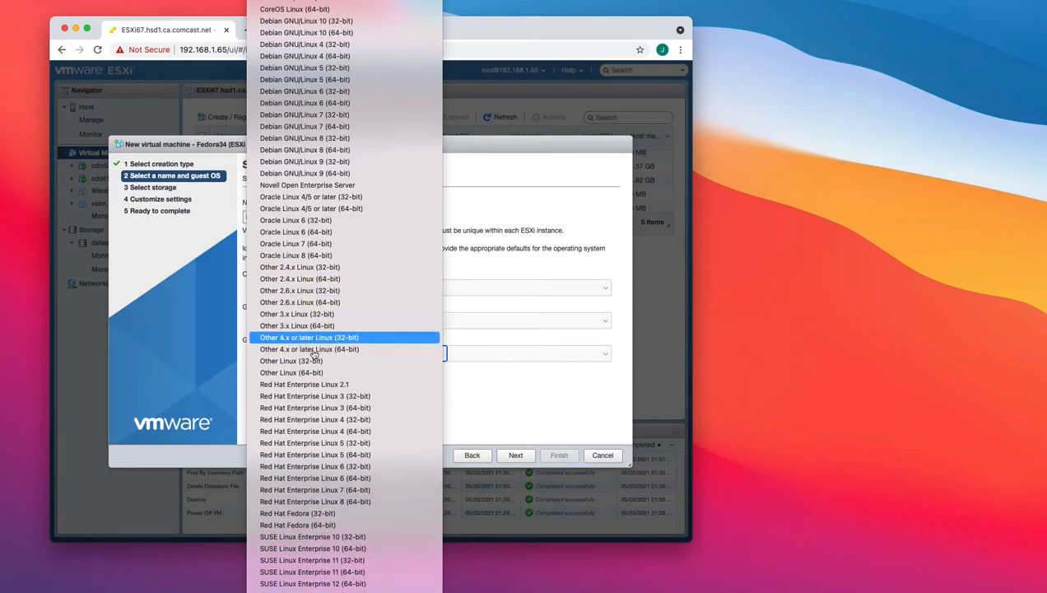
pyautogui.scroll(2, 280, 172)
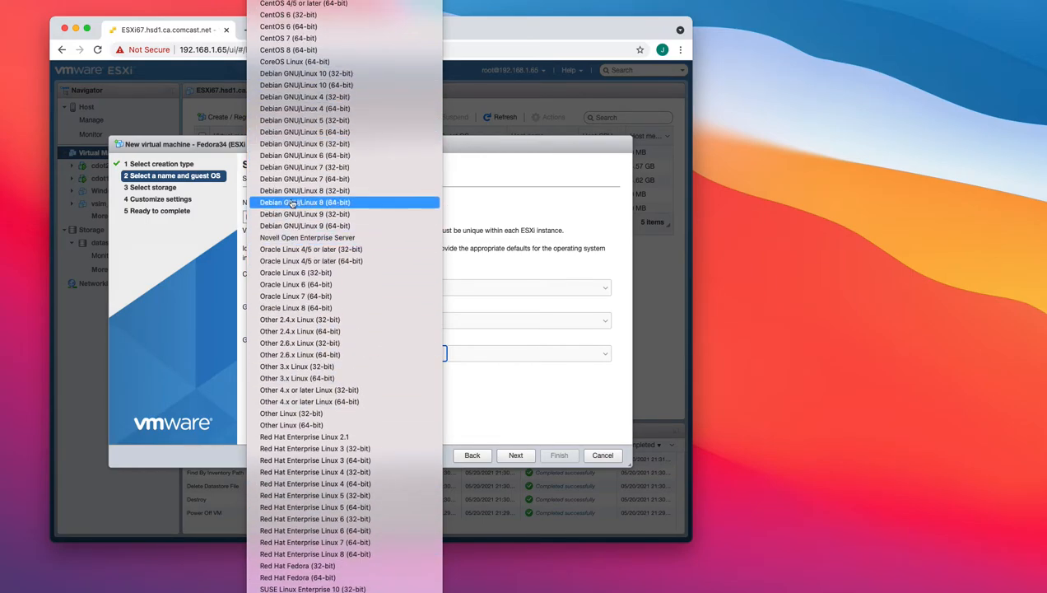
pyautogui.scroll(-2, 305, 396)
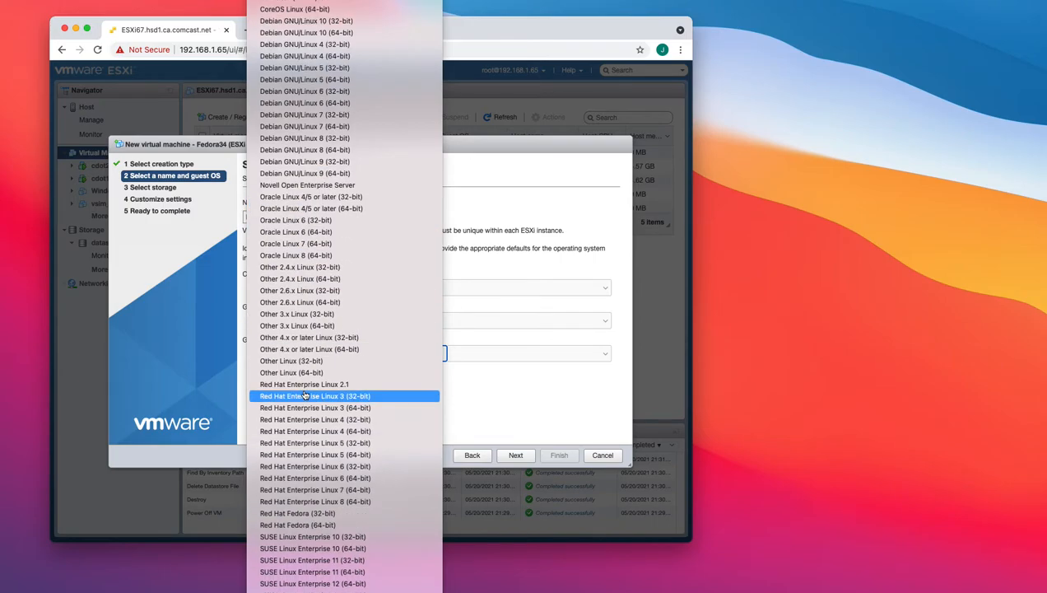
pyautogui.click(304, 245)
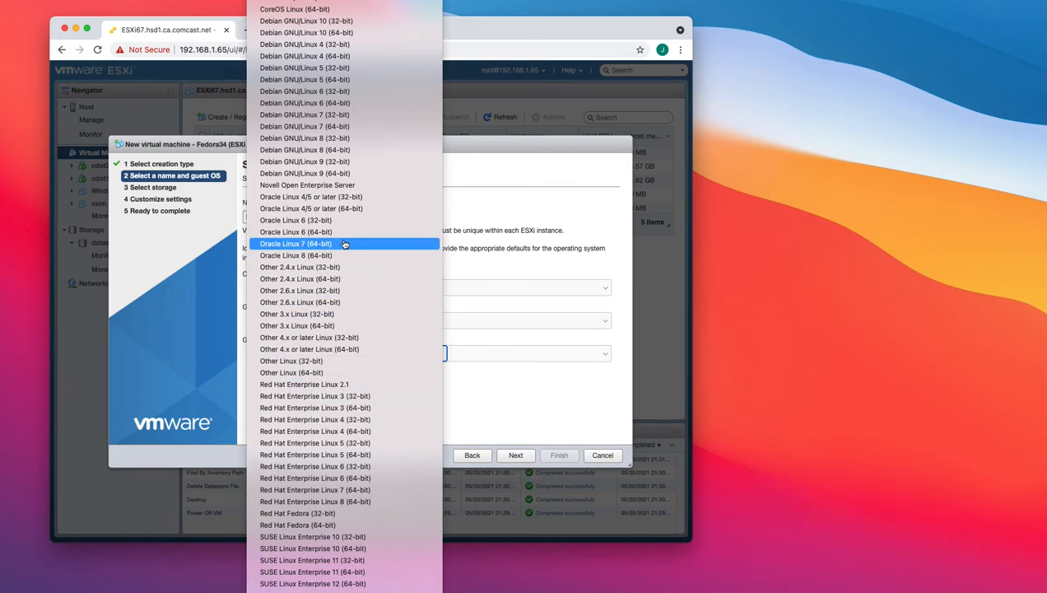
pyautogui.scroll(2, 344, 241)
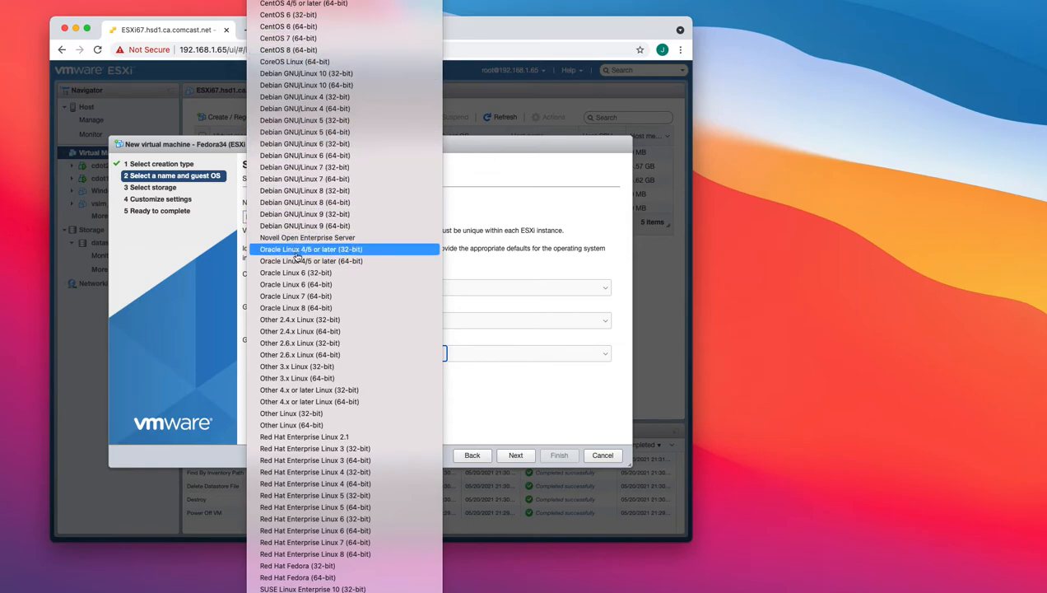
pyautogui.scroll(-2, 297, 256)
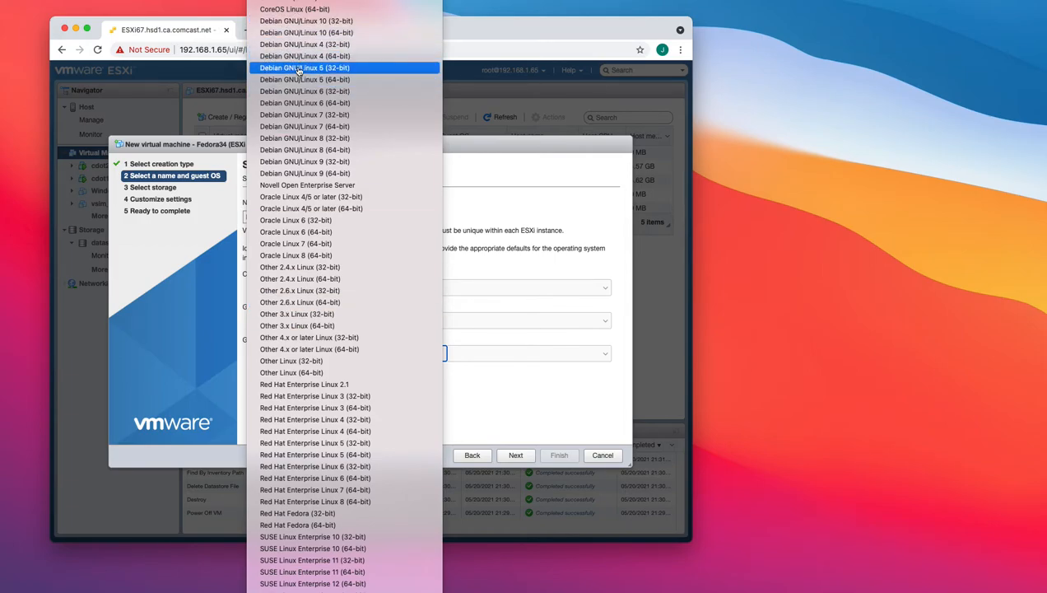
pyautogui.scroll(2, 301, 49)
pyautogui.click(303, 51)
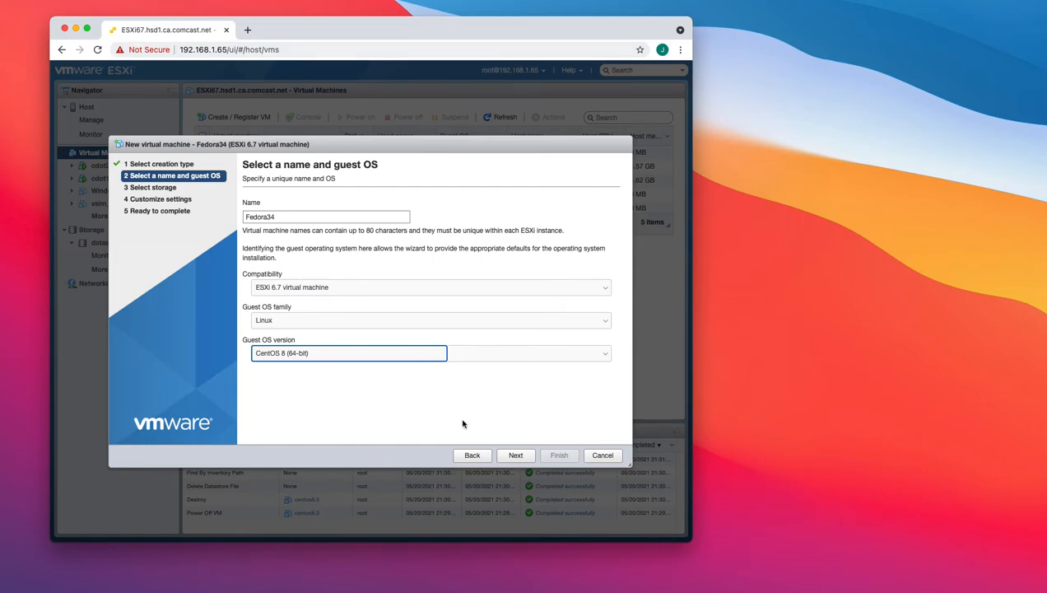
# Keep datastore1 as storage and give the VM 4 CPUs and a 20 GB hard disk.
pyautogui.click(519, 456)
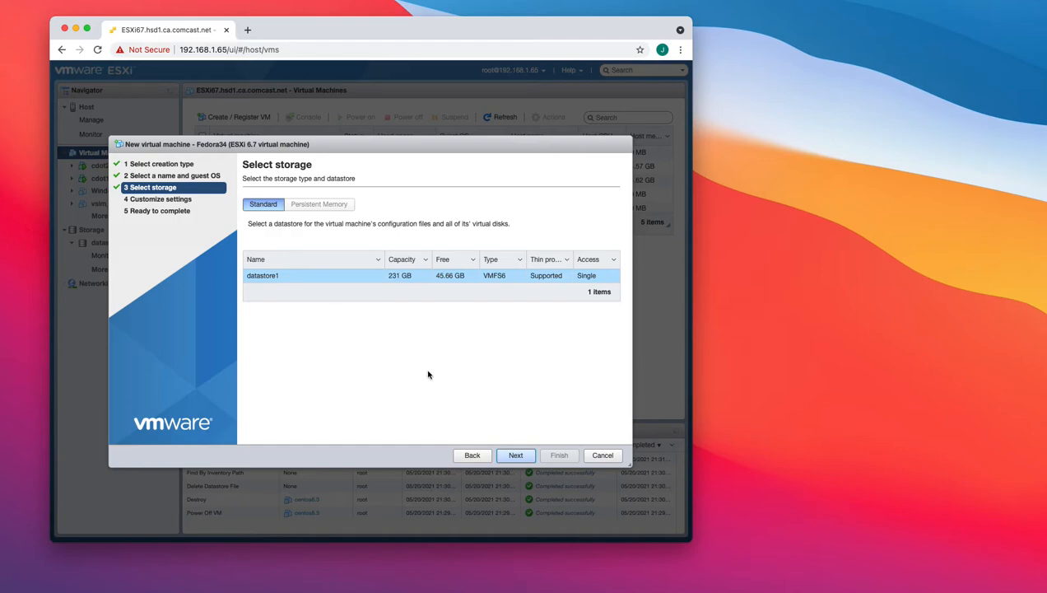
pyautogui.click(517, 457)
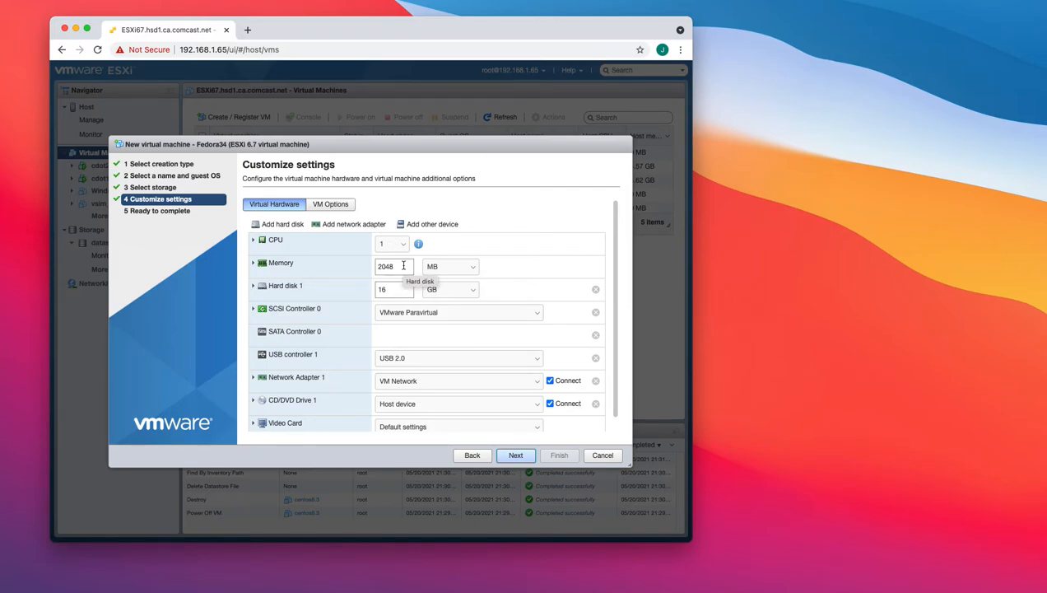
pyautogui.click(401, 243)
pyautogui.click(386, 284)
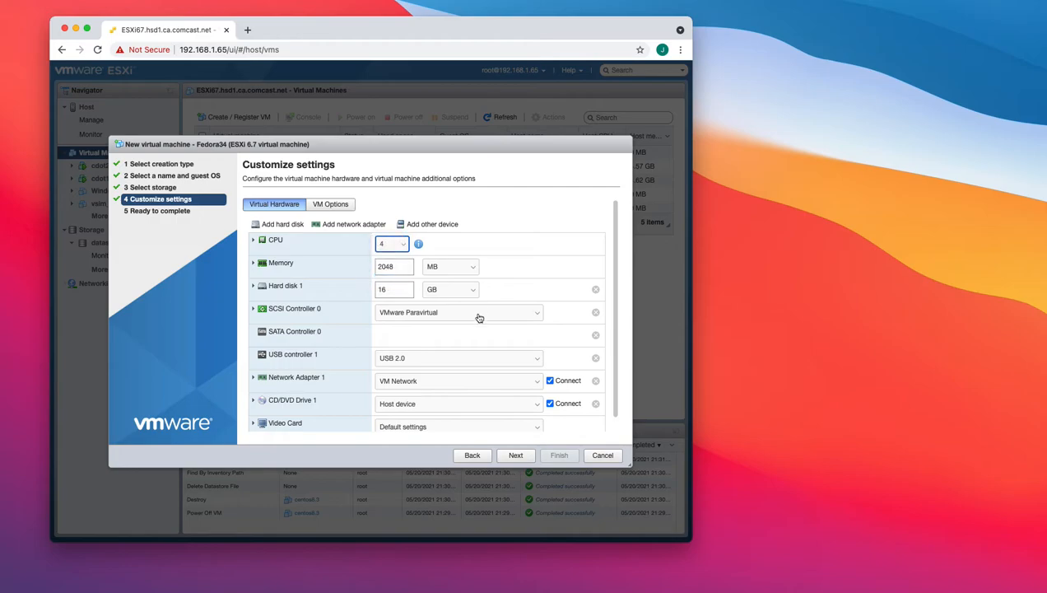
pyautogui.click(396, 291)
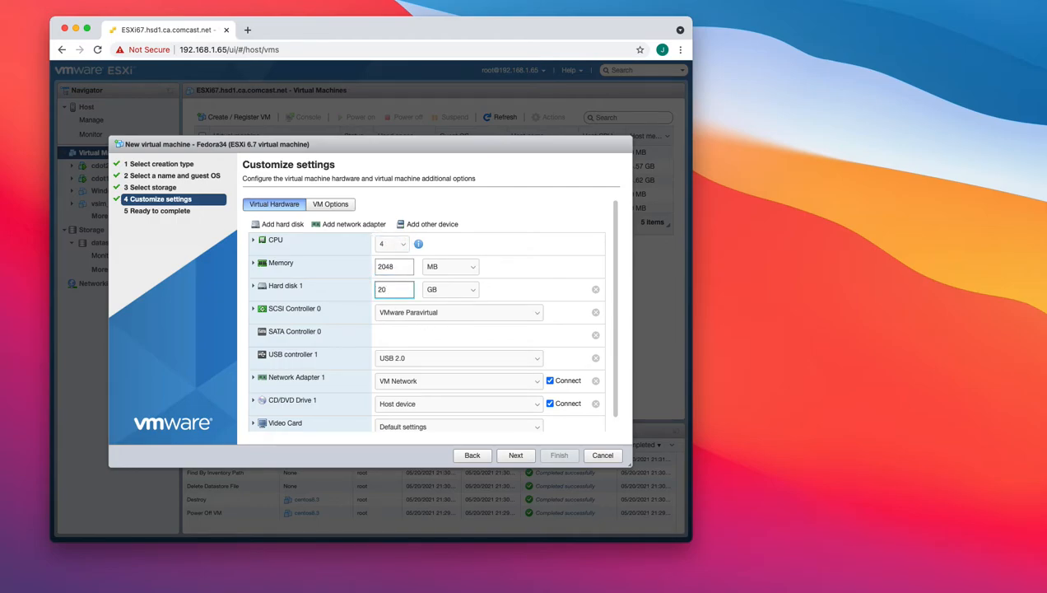
pyautogui.scroll(-1, 387, 306)
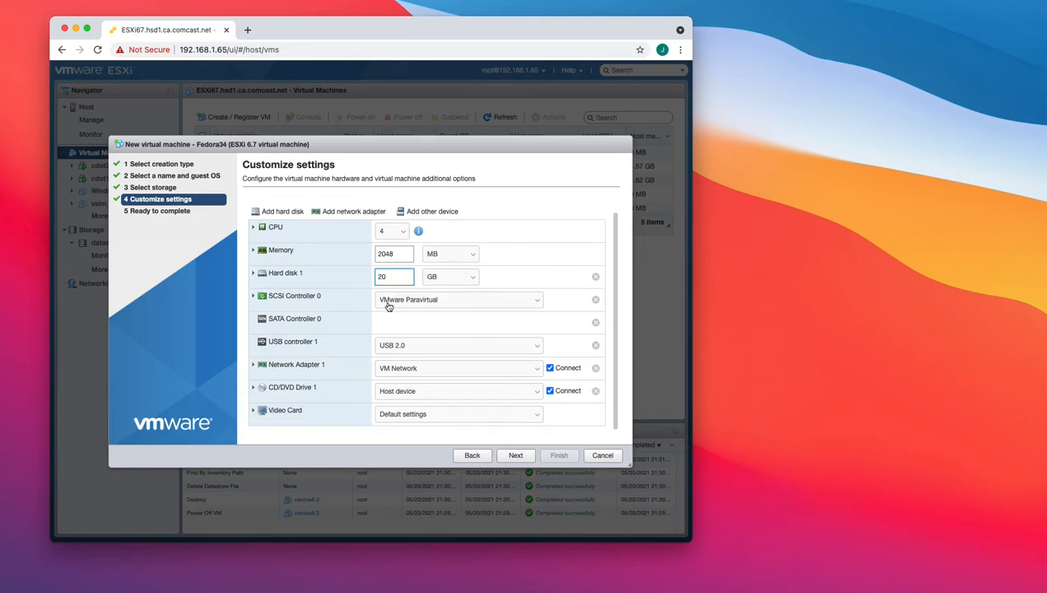
# Attach the Fedora Server ISO from the datastore as CD/DVD Drive 1.
pyautogui.click(442, 401)
pyautogui.click(432, 404)
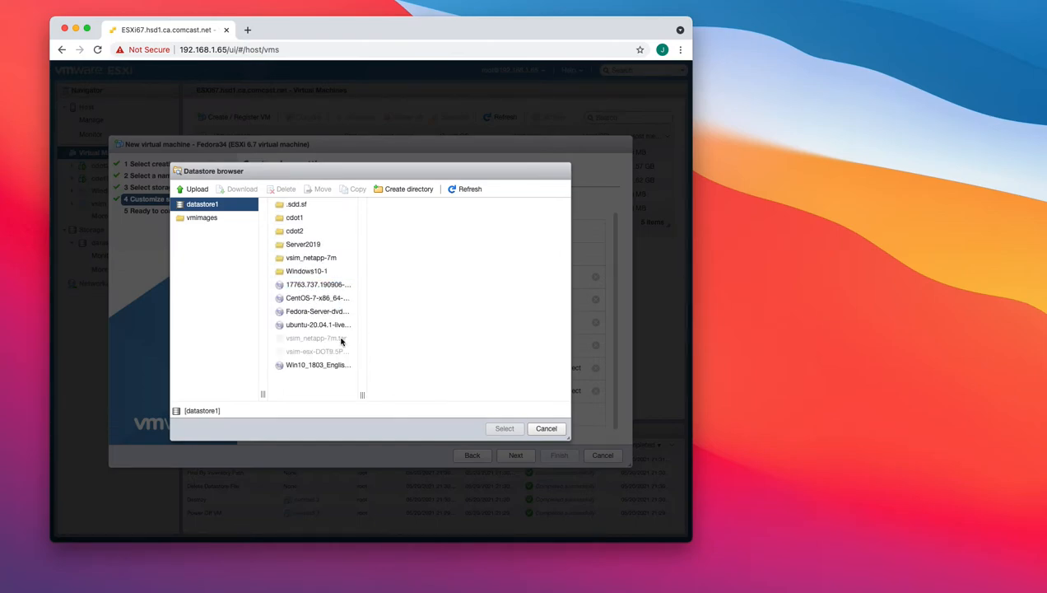
pyautogui.click(325, 311)
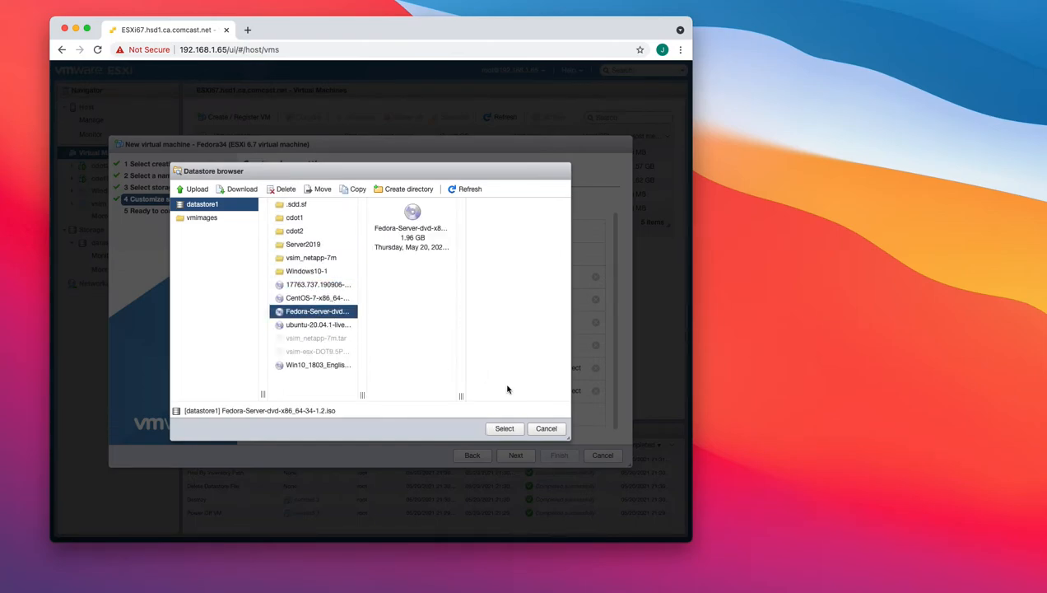
pyautogui.click(505, 428)
# Finish the wizard, then power on Fedora34 from its details page and open its console.
pyautogui.click(522, 462)
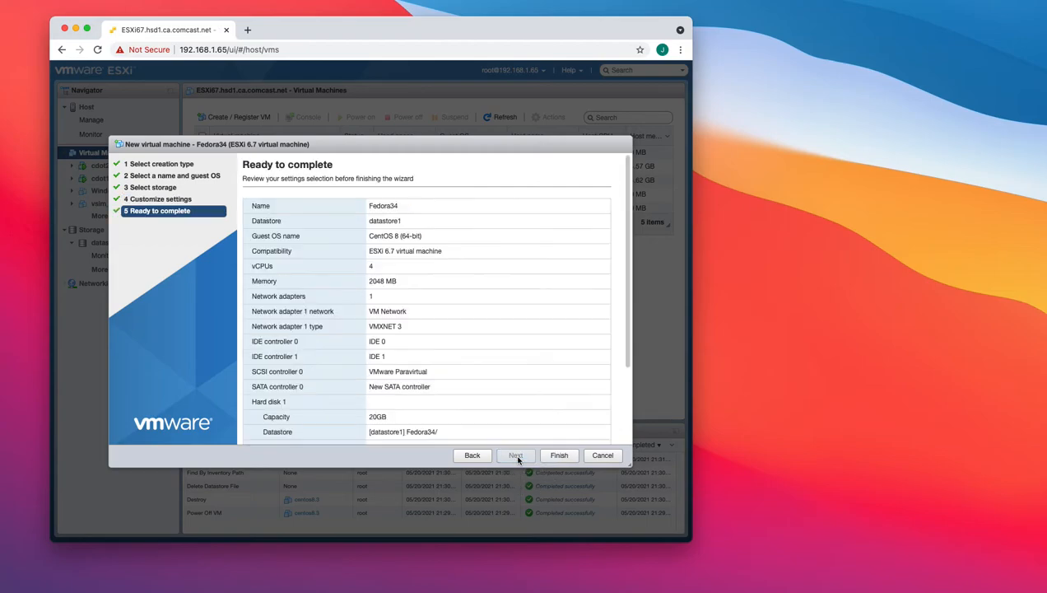
pyautogui.click(557, 460)
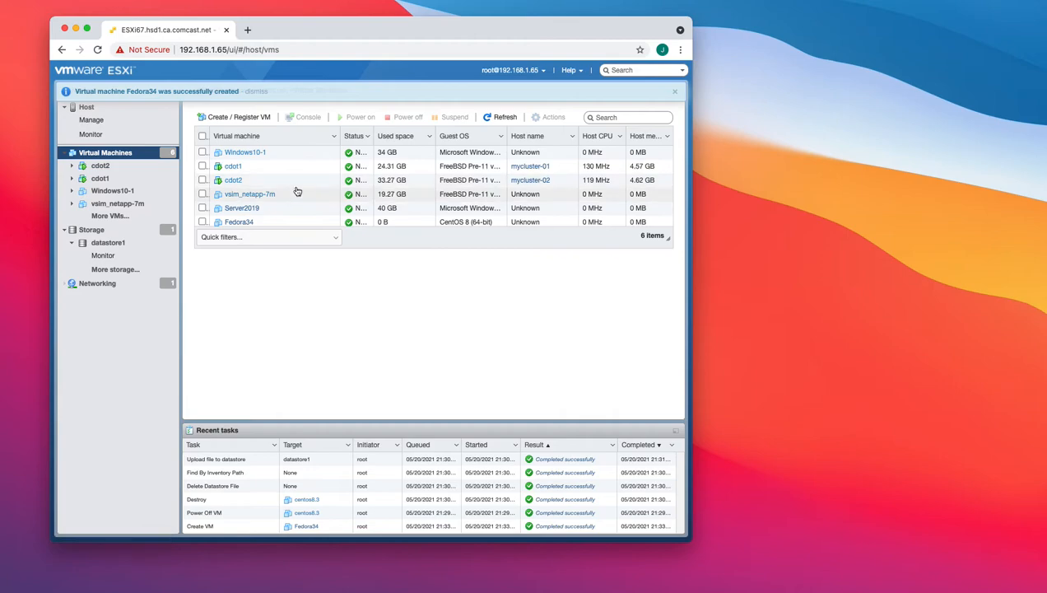
pyautogui.doubleClick(242, 223)
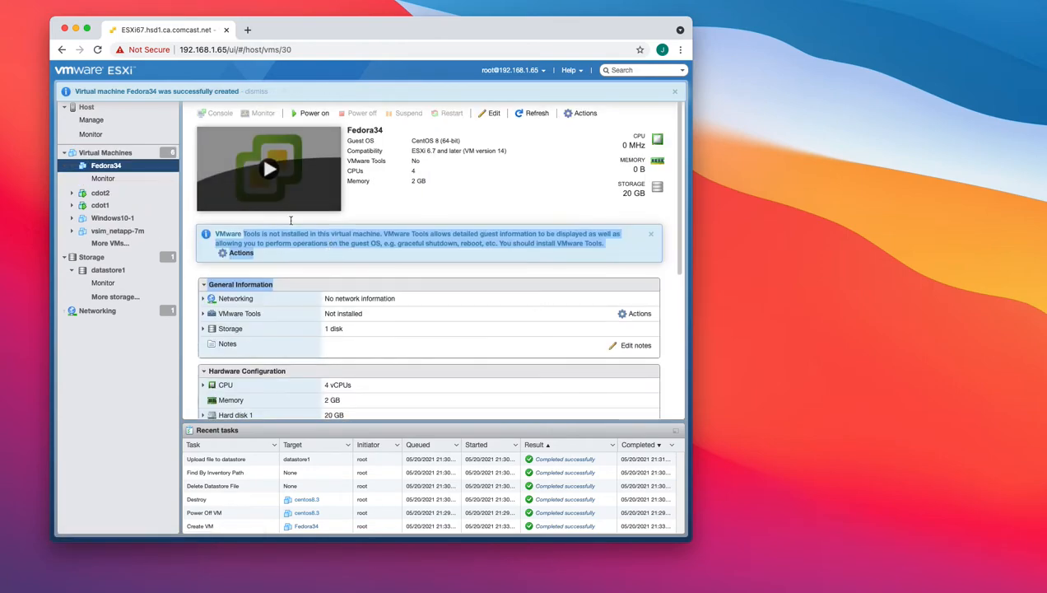
pyautogui.click(264, 173)
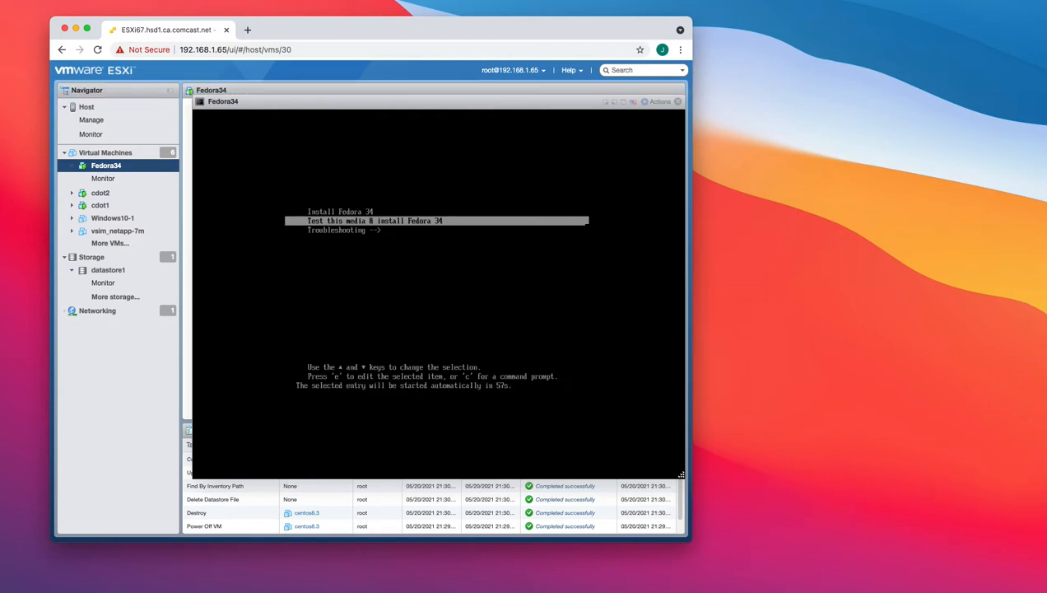
# Select the Install Fedora 34 entry in the console boot menu and boot it.
pyautogui.click(385, 276)
pyautogui.press('Up')
pyautogui.press('Return')
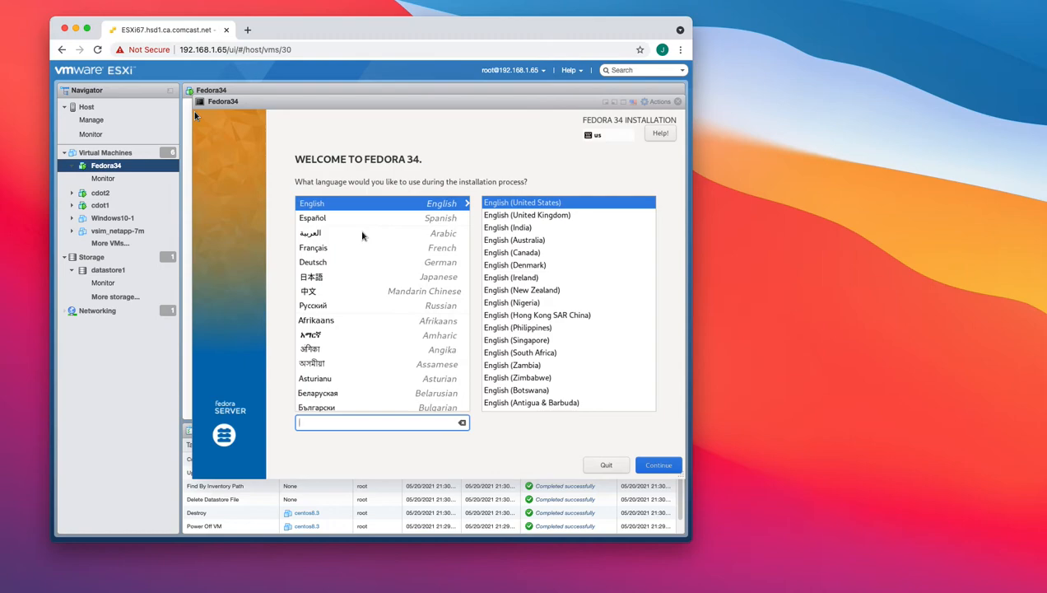
# Accept English as the installer language, then enter and confirm the root password.
pyautogui.click(651, 466)
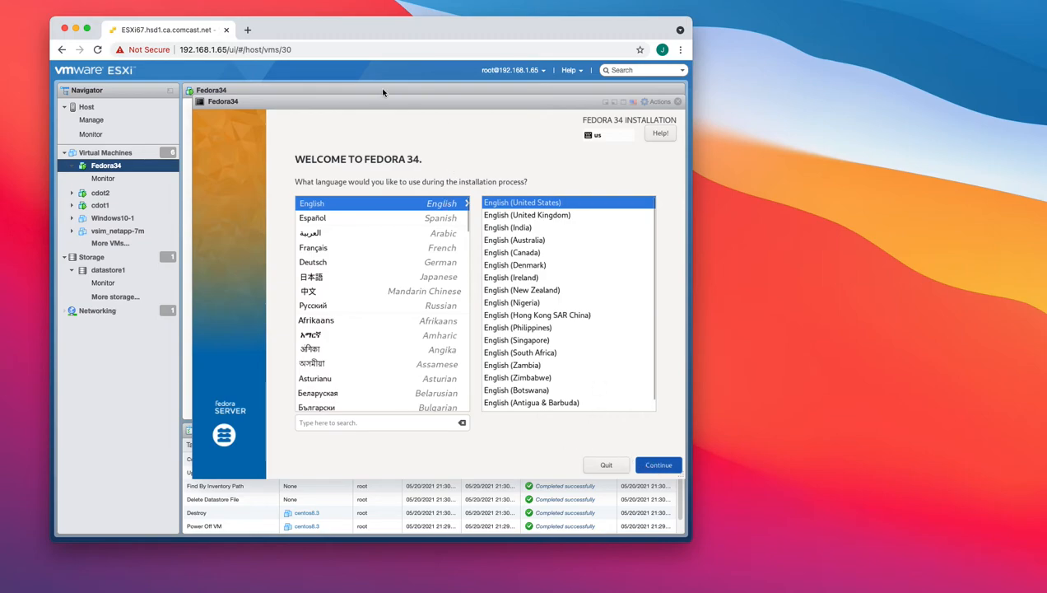
pyautogui.moveTo(380, 102); pyautogui.dragTo(368, 100)
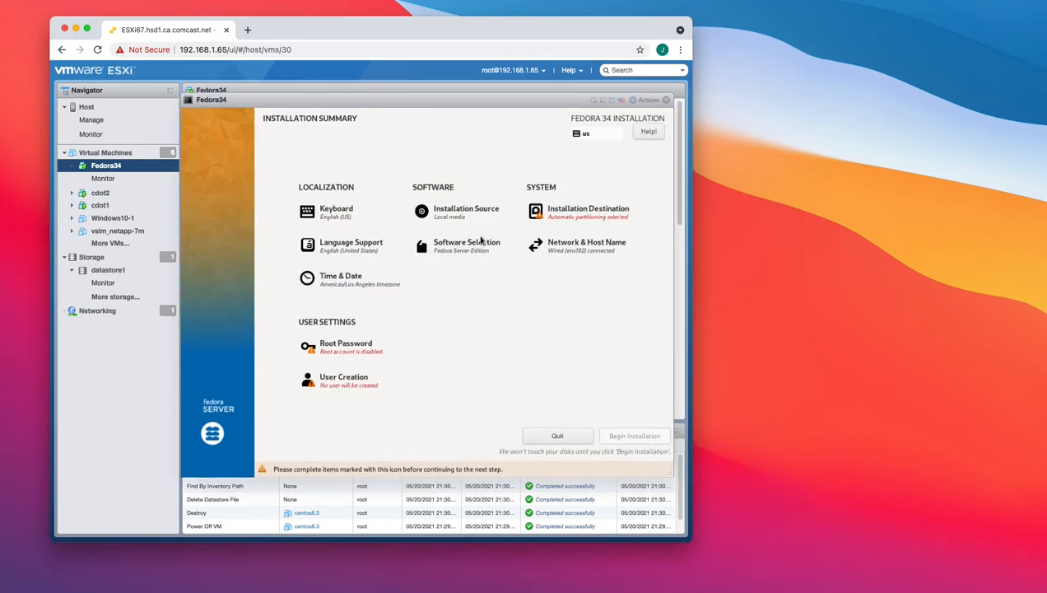
pyautogui.click(340, 341)
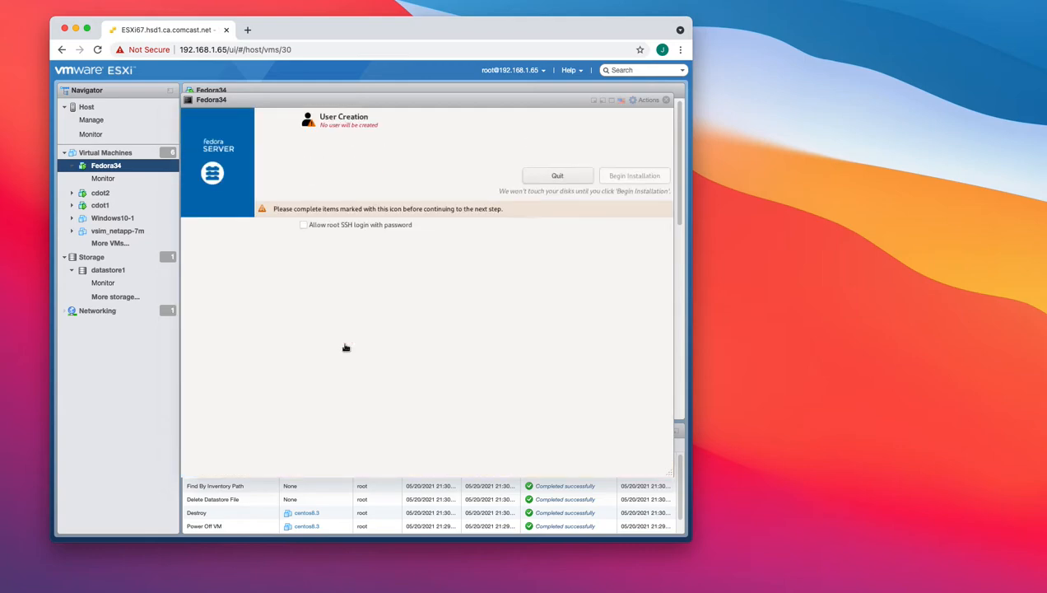
pyautogui.click(382, 164)
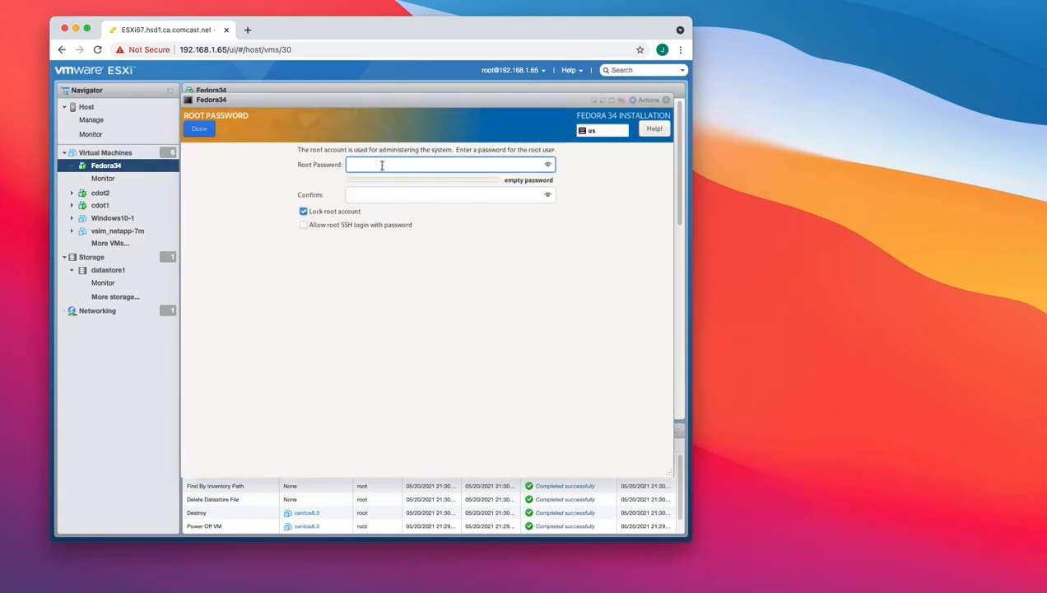
pyautogui.write('•••••••••')
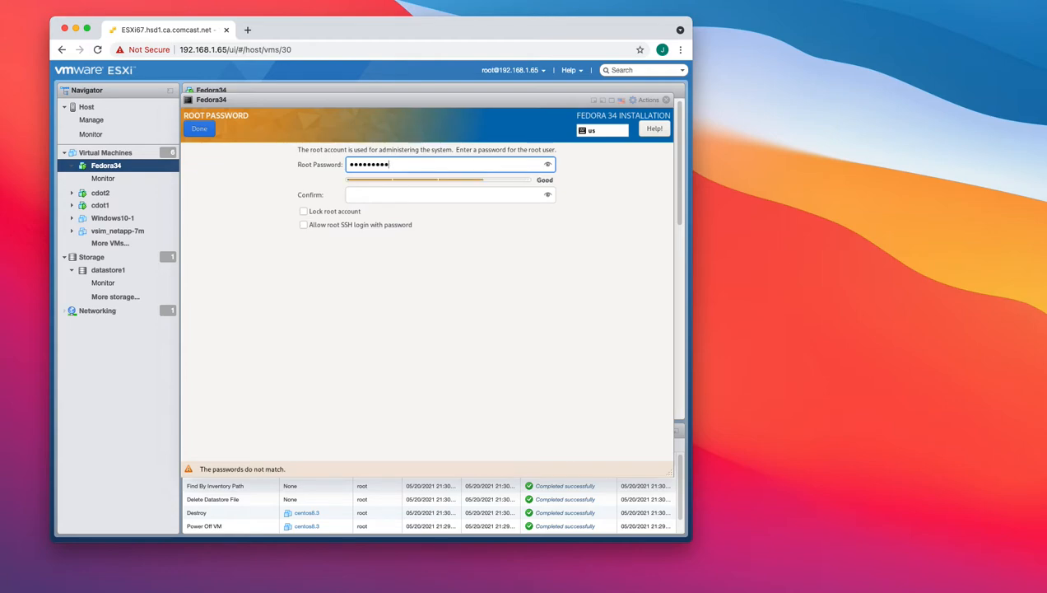
pyautogui.click(371, 195)
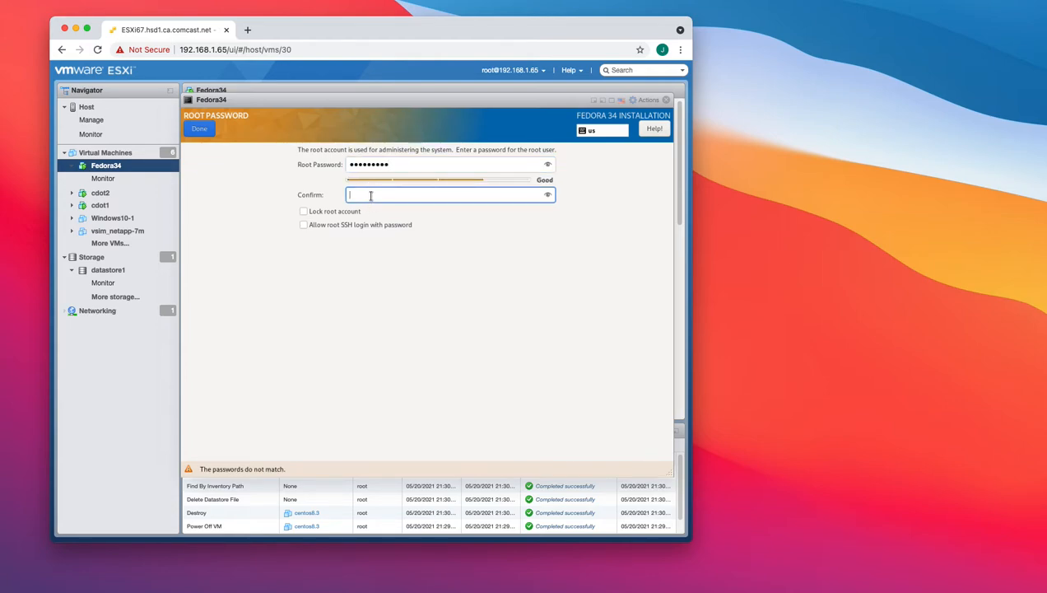
pyautogui.write('•••••')
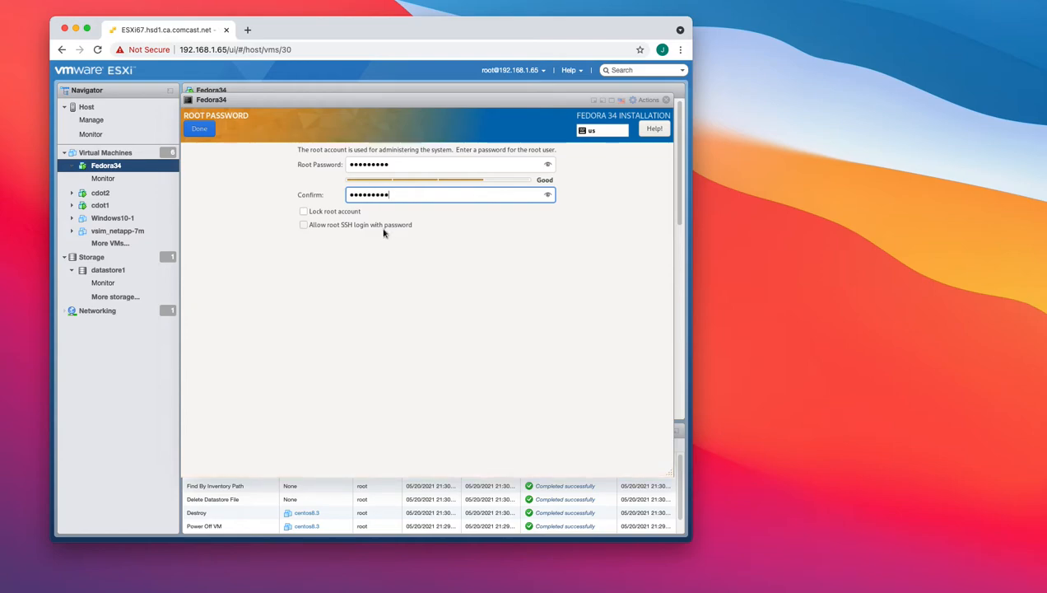
pyautogui.click(187, 129)
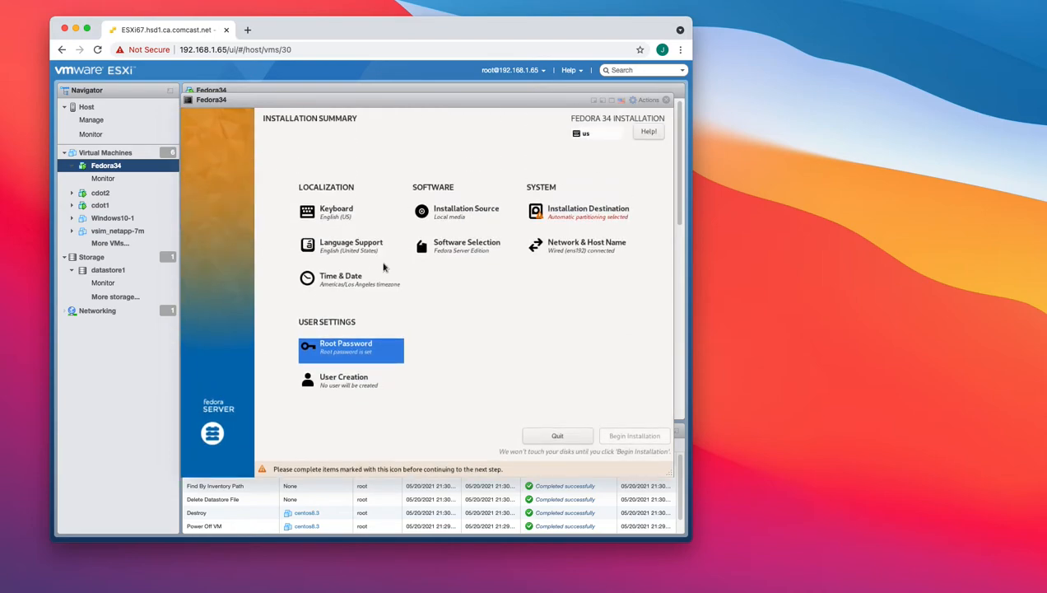
# Accept automatic partitioning and create a regular user with a full name and confirmed password.
pyautogui.click(571, 214)
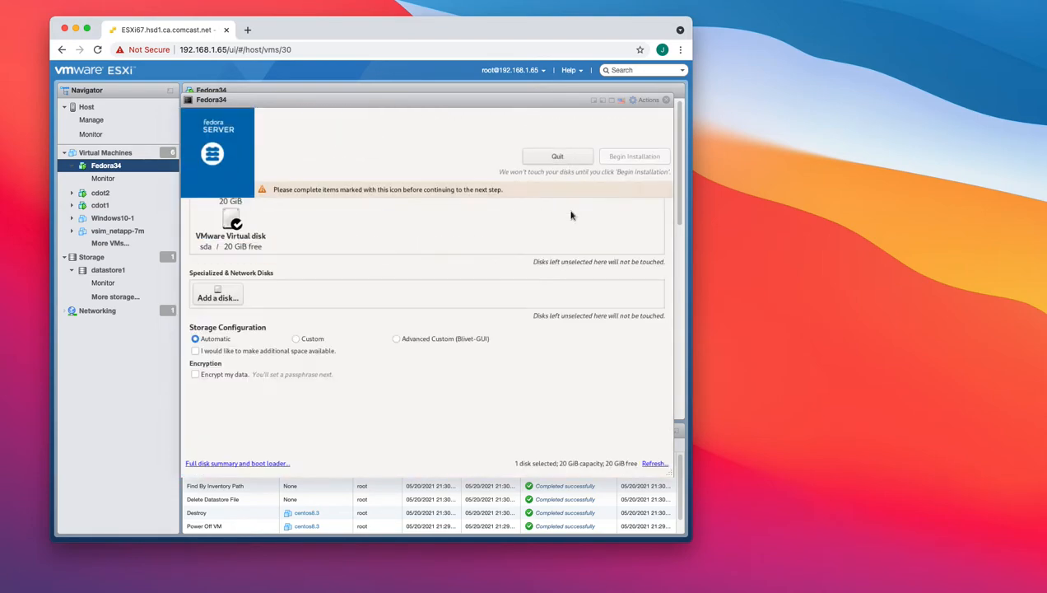
pyautogui.click(206, 134)
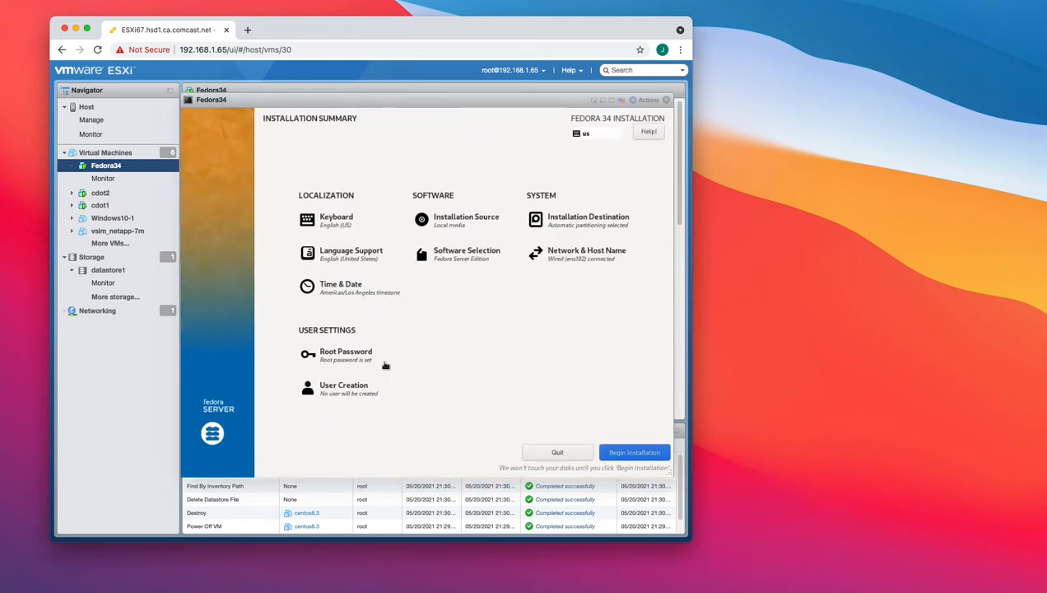
pyautogui.click(347, 387)
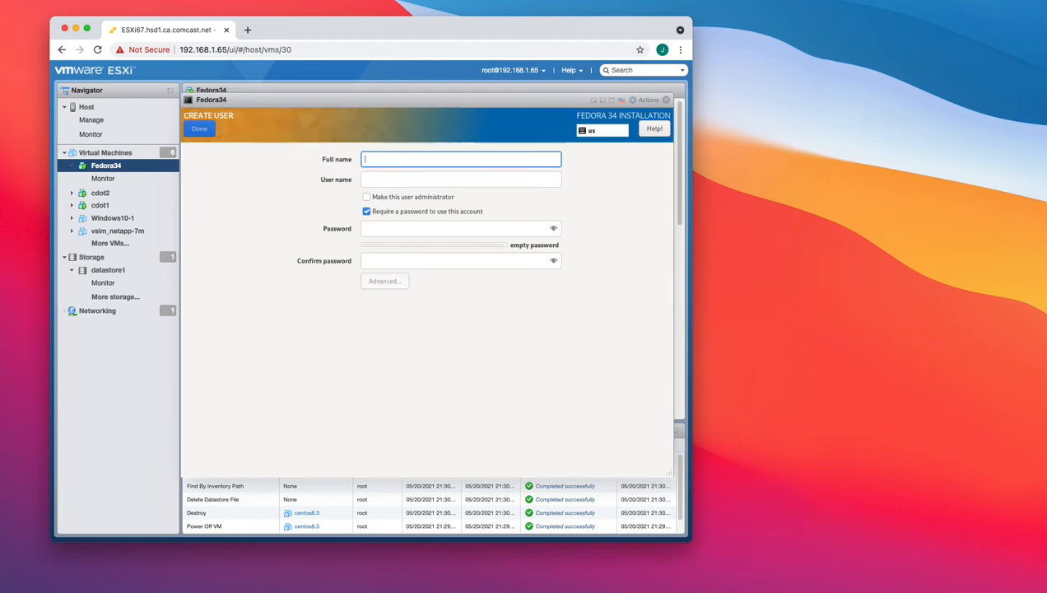
pyautogui.write('Jeffrey Fall')
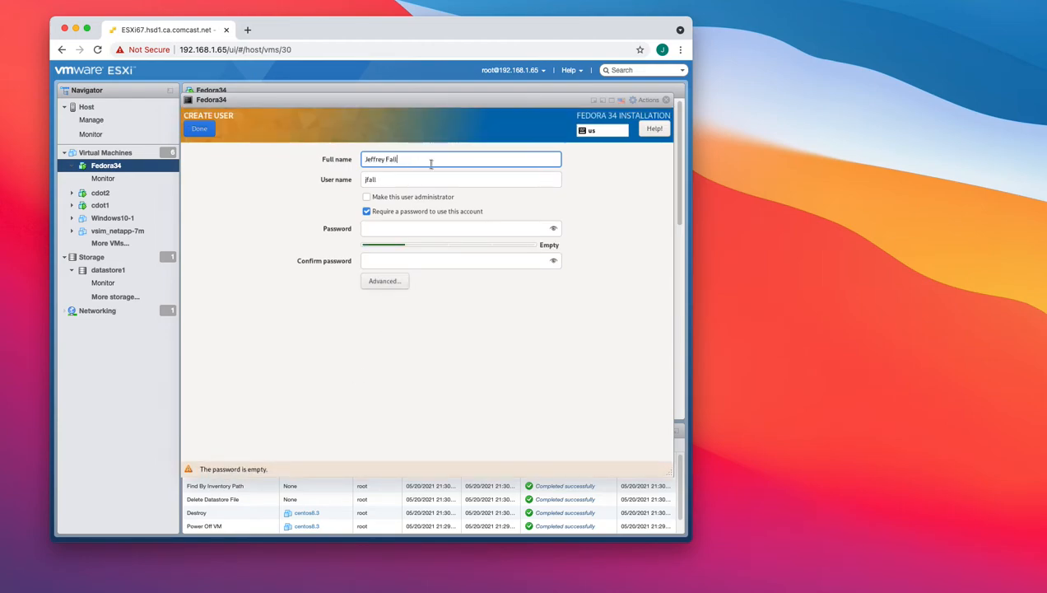
pyautogui.click(395, 228)
pyautogui.write('•••••••')
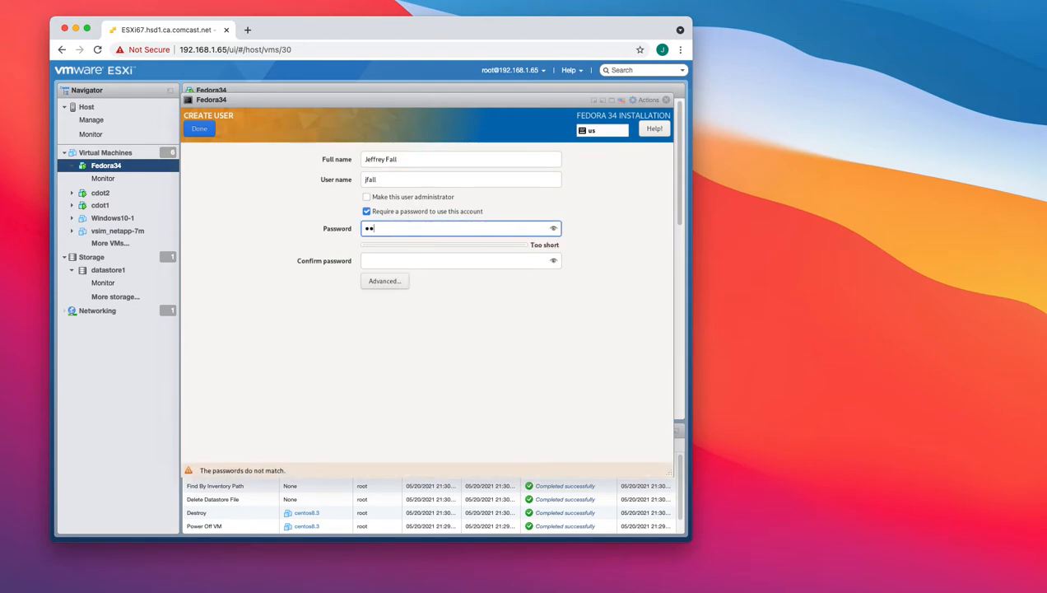
pyautogui.click(416, 260)
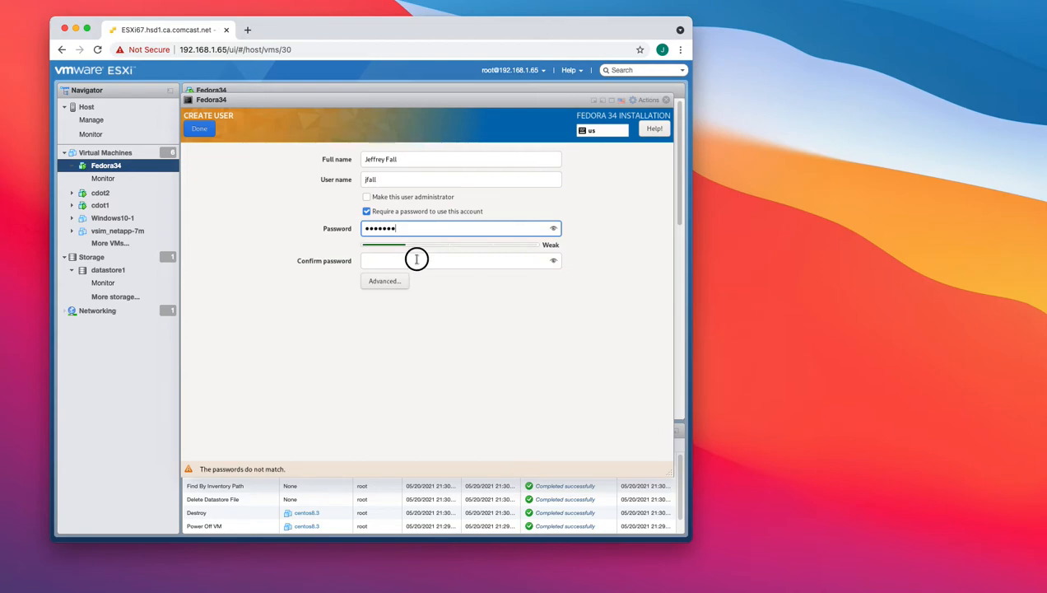
pyautogui.write('•••••')
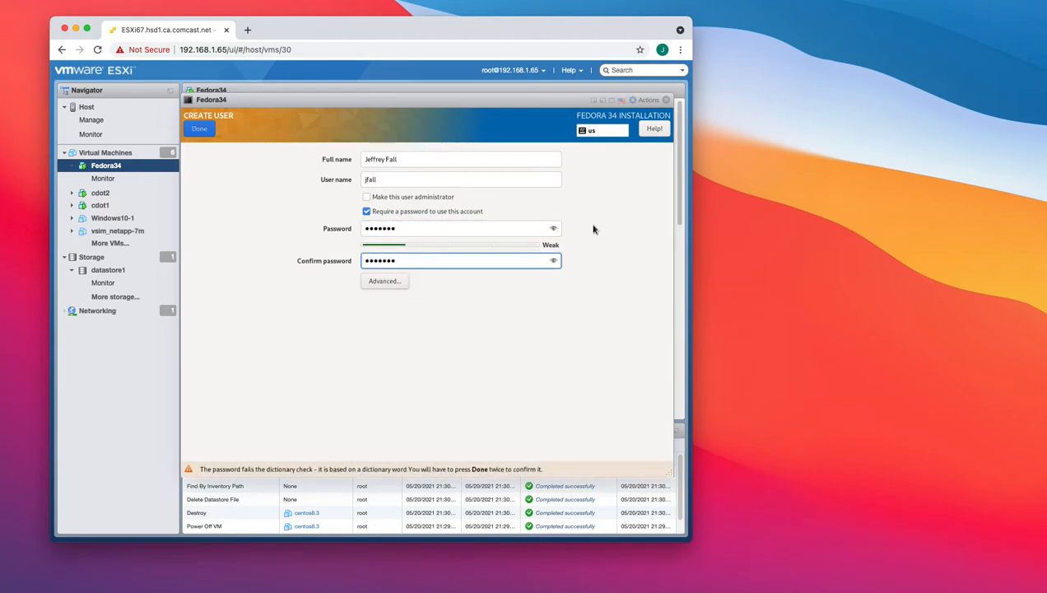
pyautogui.click(201, 132)
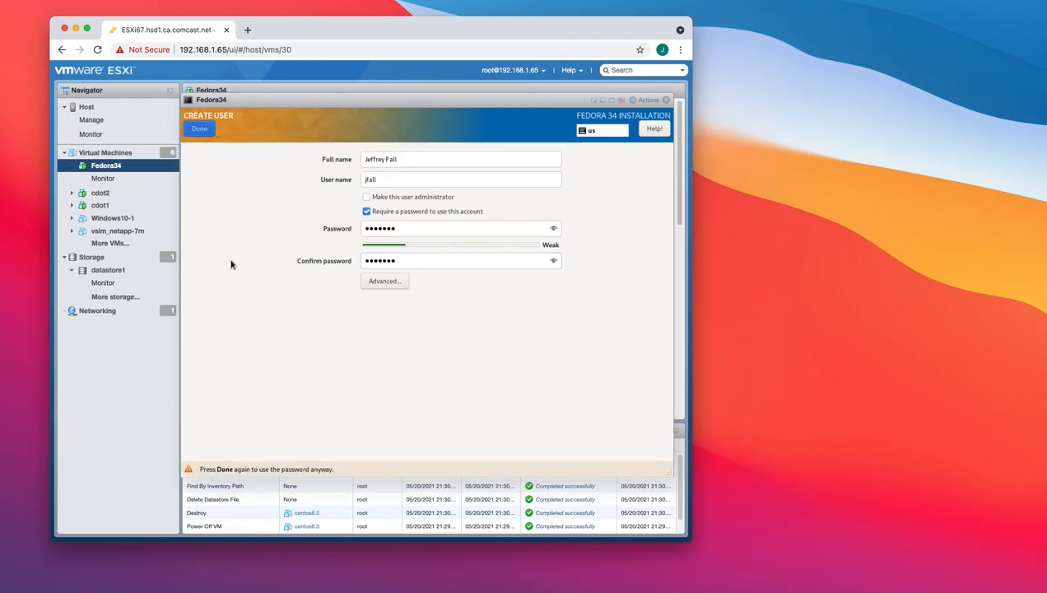
pyautogui.click(201, 128)
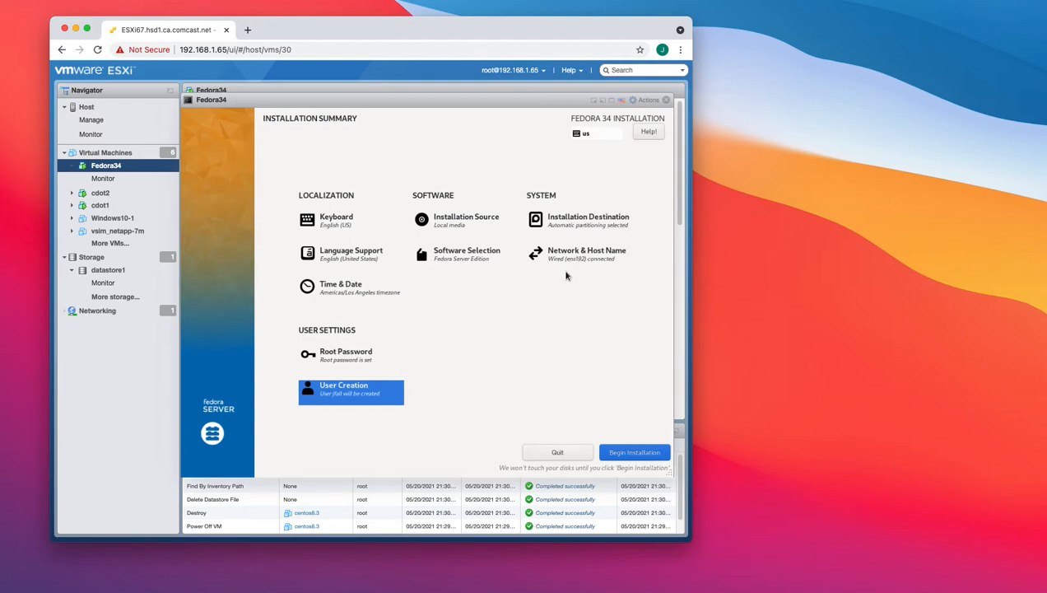
# Begin the Fedora 34 installation from the Installation Summary.
pyautogui.click(632, 453)
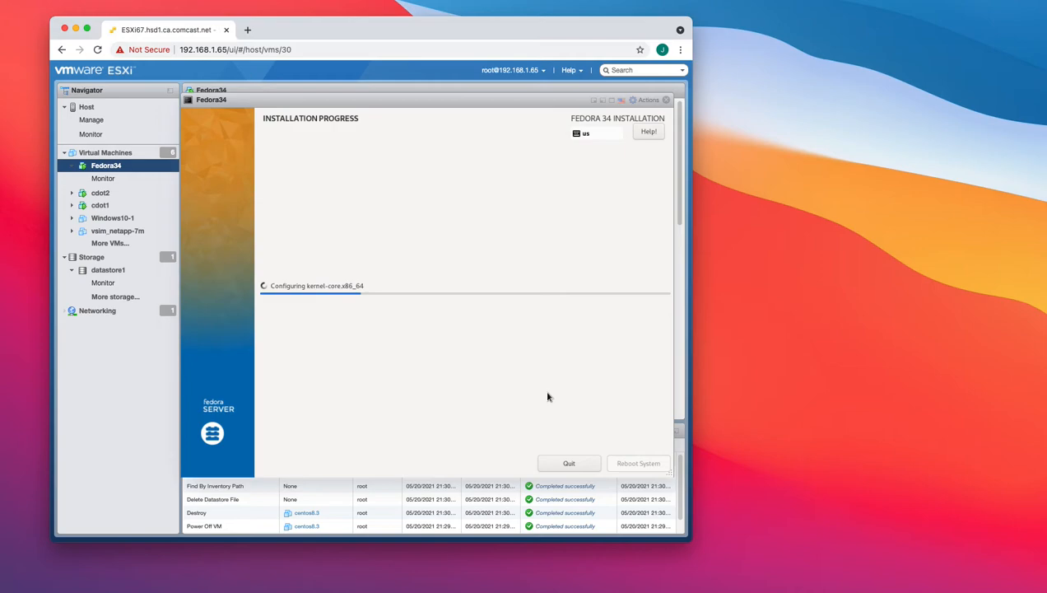
# Move the console aside and open the Fedora34 VM's Monitor page to view CPU performance.
pyautogui.click(86, 108)
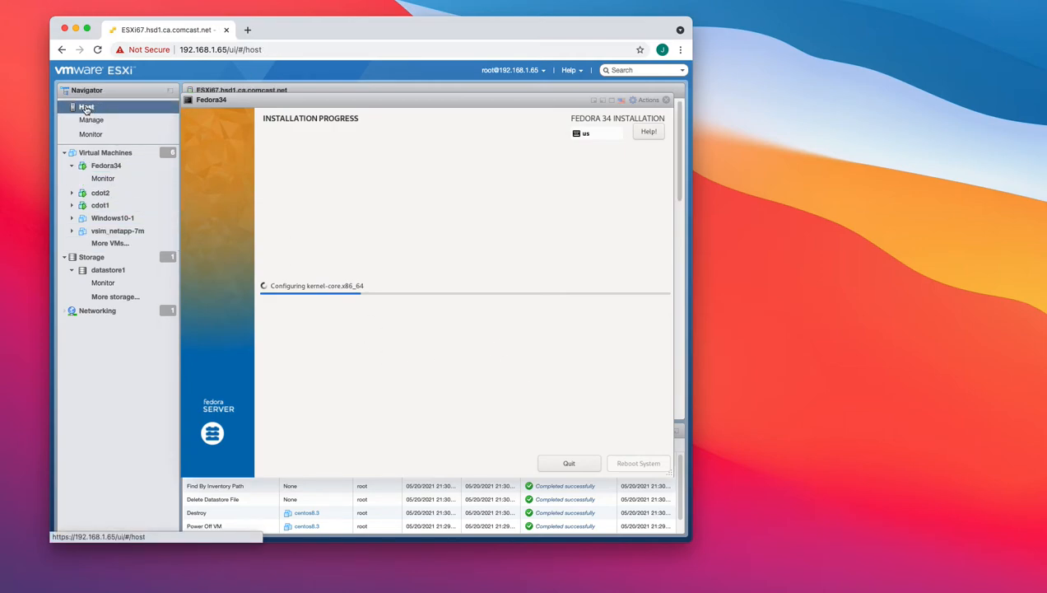
pyautogui.moveTo(230, 101); pyautogui.dragTo(188, 396)
pyautogui.click(92, 135)
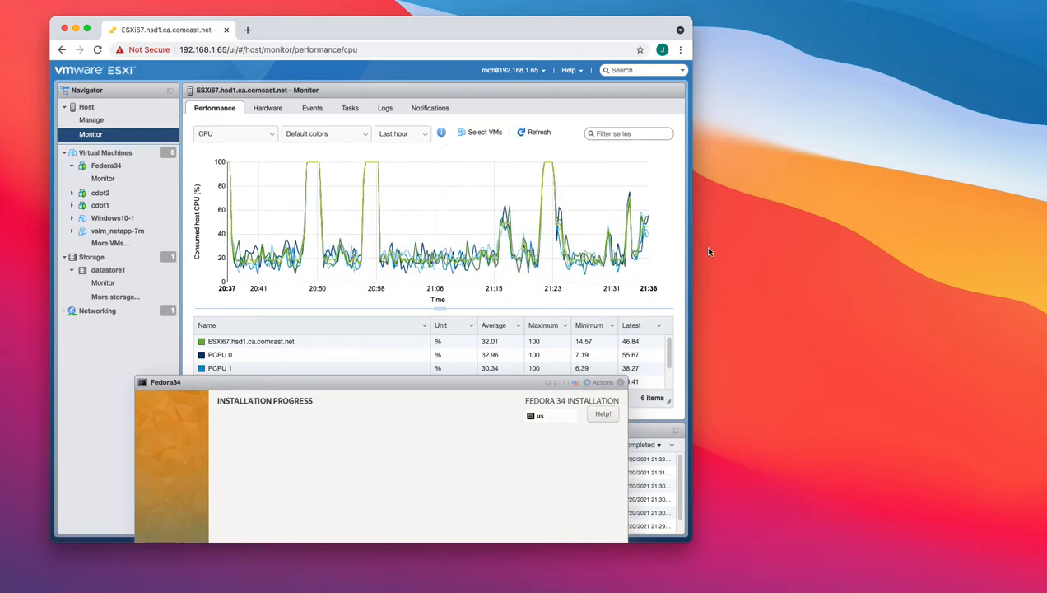
pyautogui.click(103, 178)
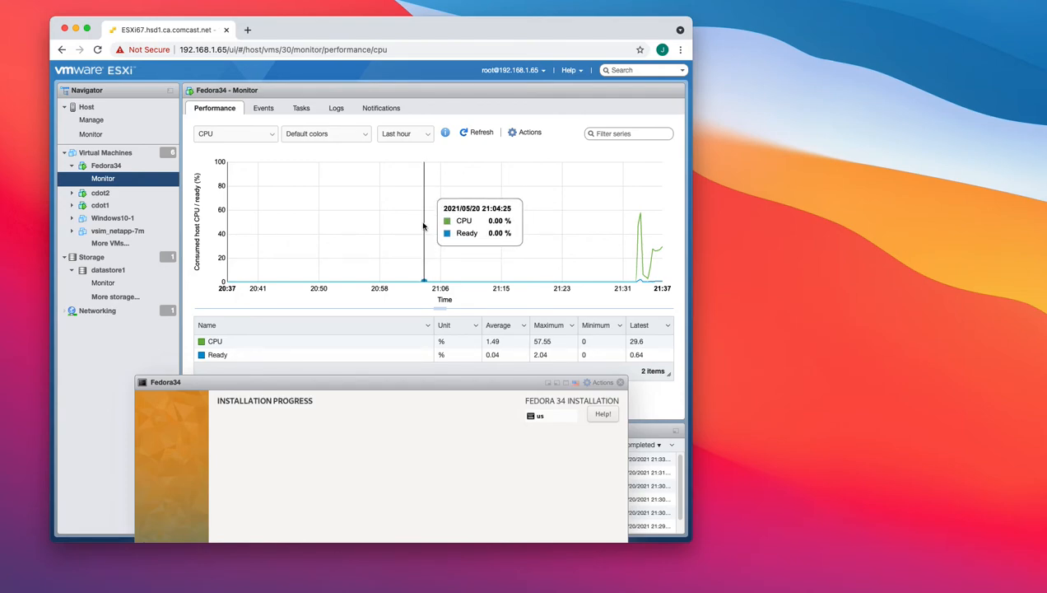
pyautogui.click(262, 134)
pyautogui.click(243, 146)
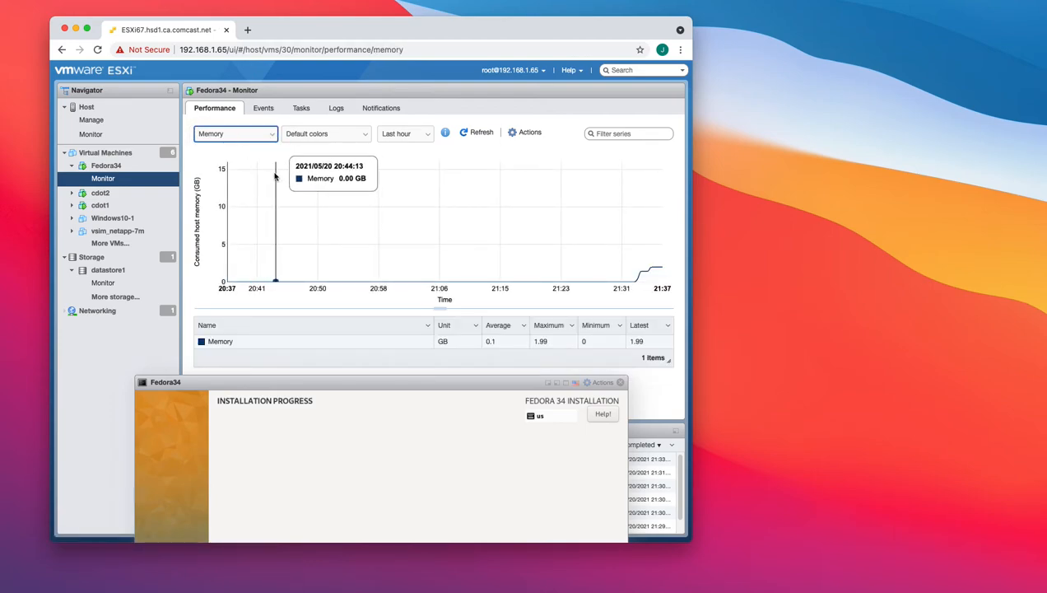
pyautogui.click(272, 136)
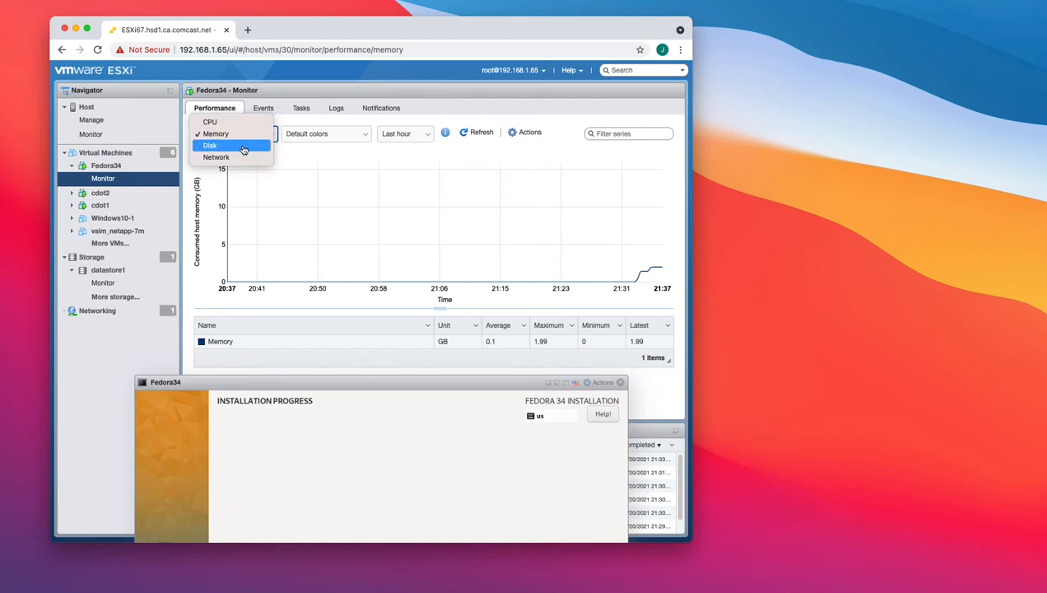
pyautogui.click(243, 145)
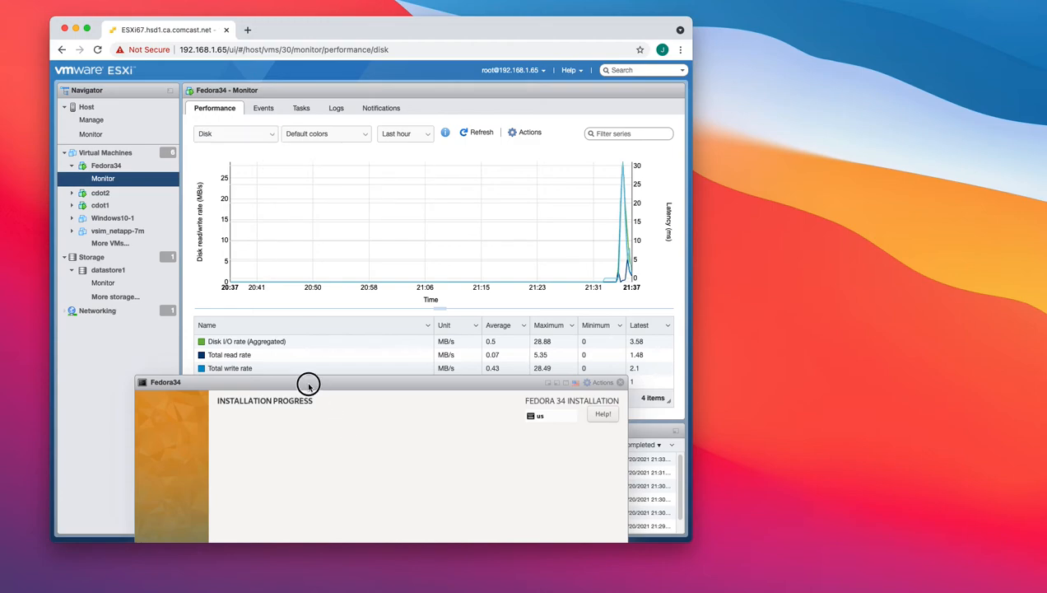
pyautogui.moveTo(309, 386); pyautogui.dragTo(320, 115)
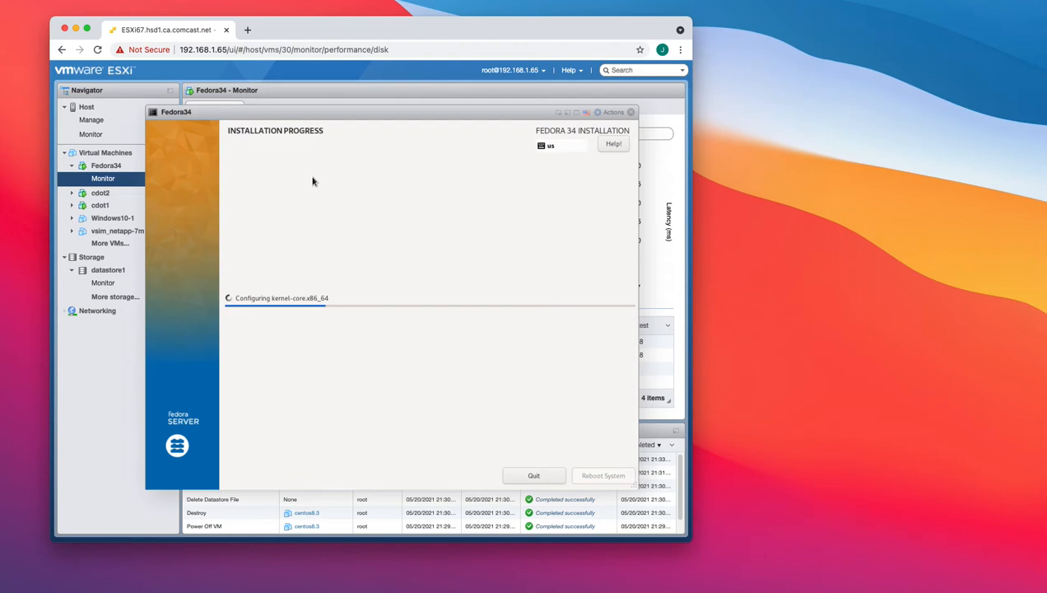
pyautogui.moveTo(333, 114); pyautogui.dragTo(290, 362)
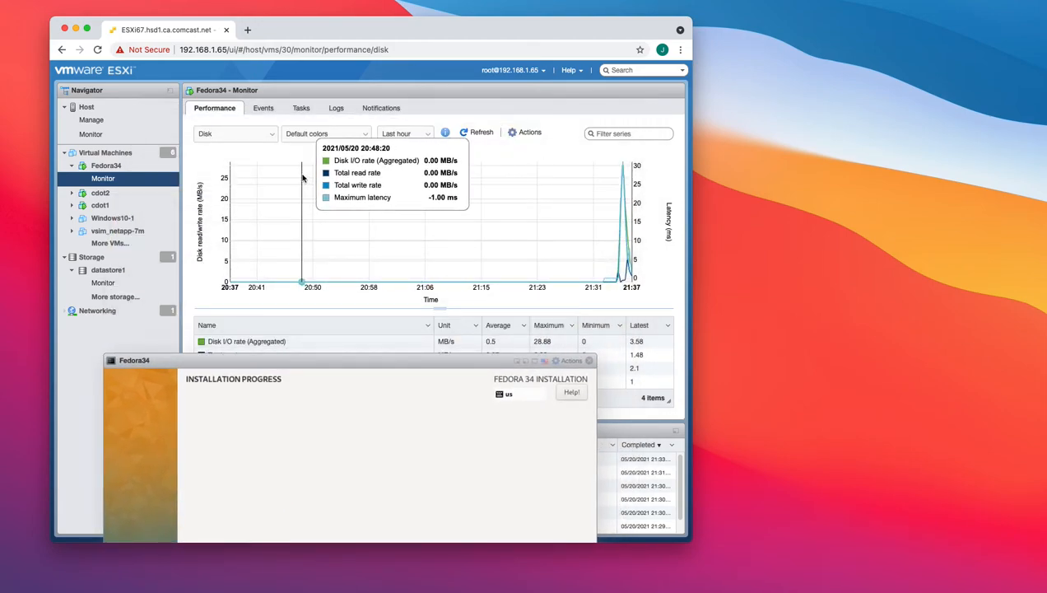
pyautogui.click(251, 135)
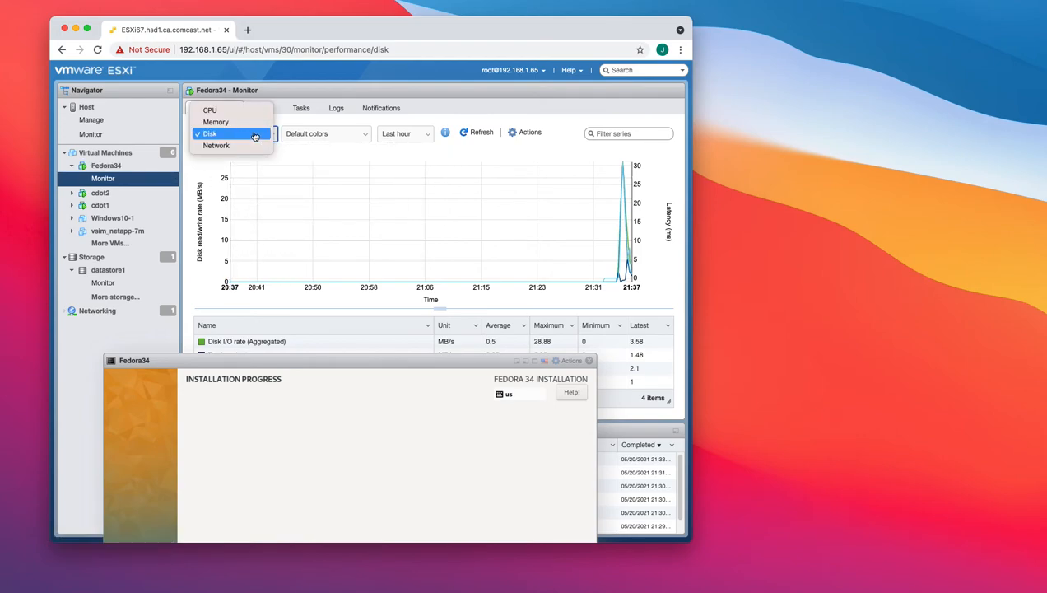
pyautogui.click(237, 147)
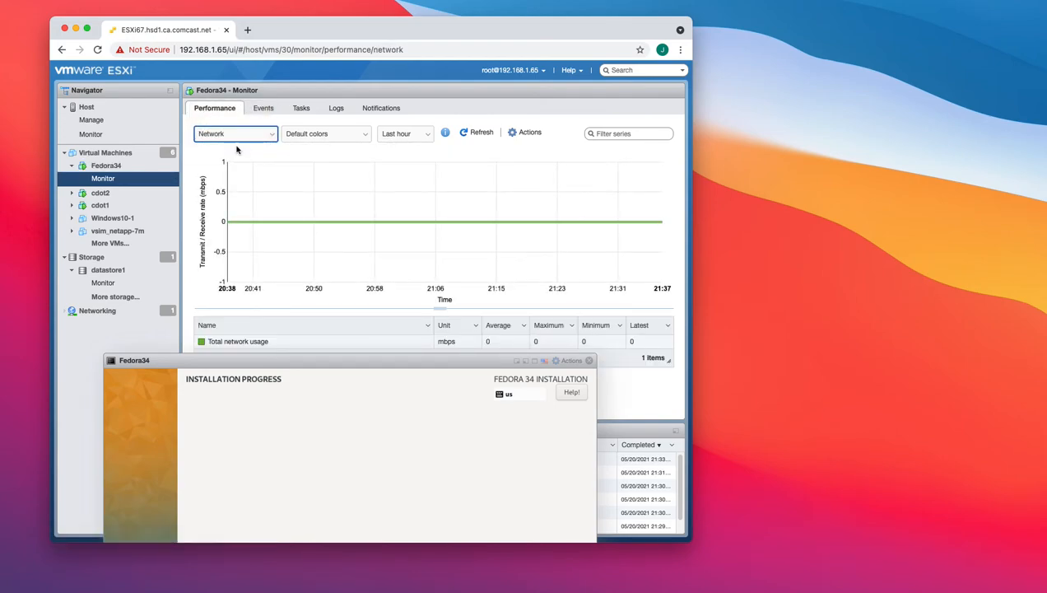
pyautogui.click(255, 136)
pyautogui.click(248, 125)
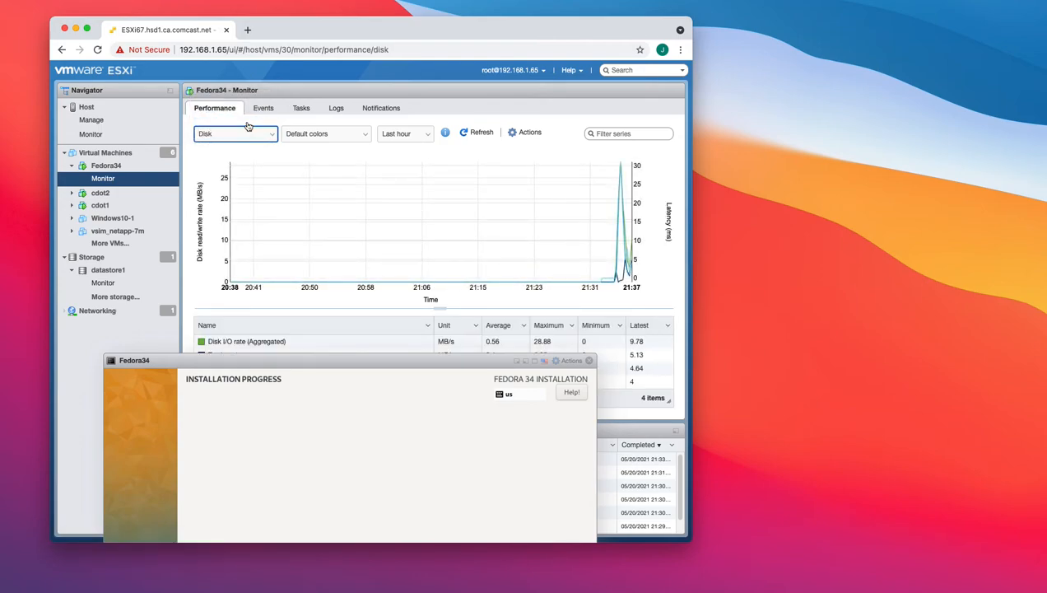
pyautogui.click(270, 135)
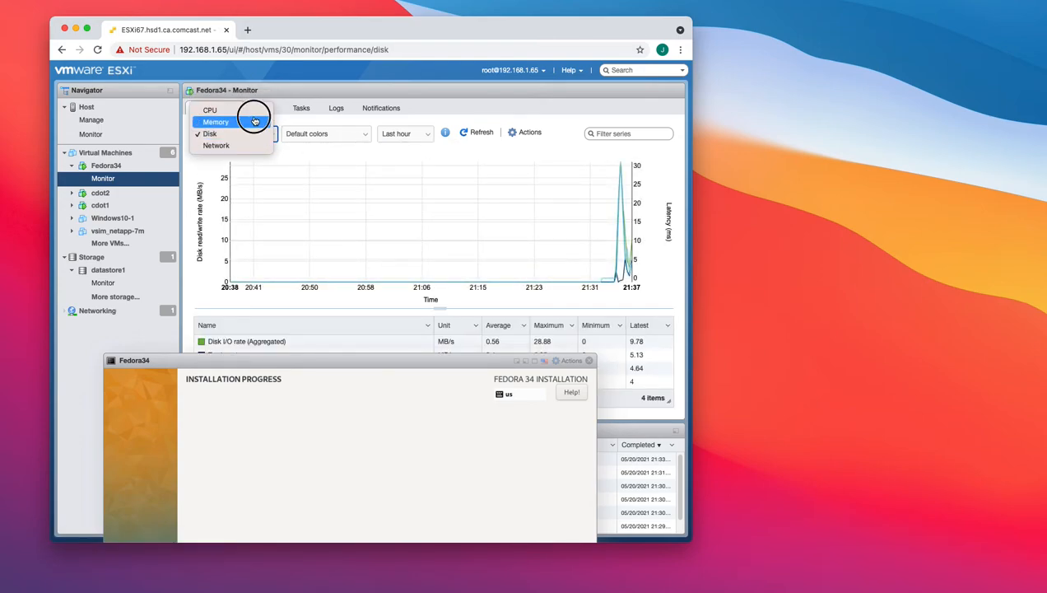
pyautogui.click(255, 122)
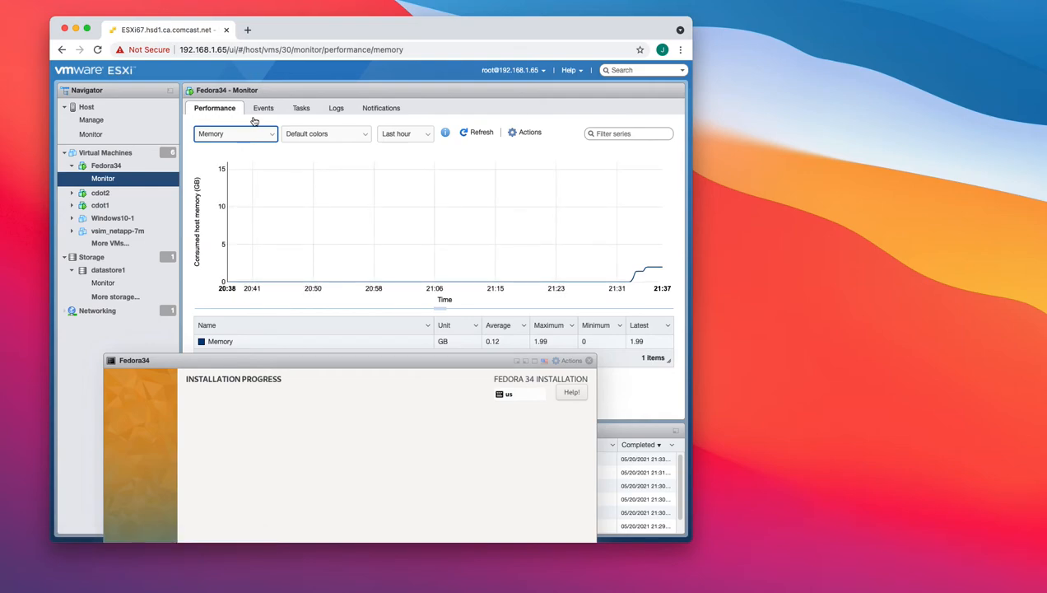
pyautogui.click(270, 135)
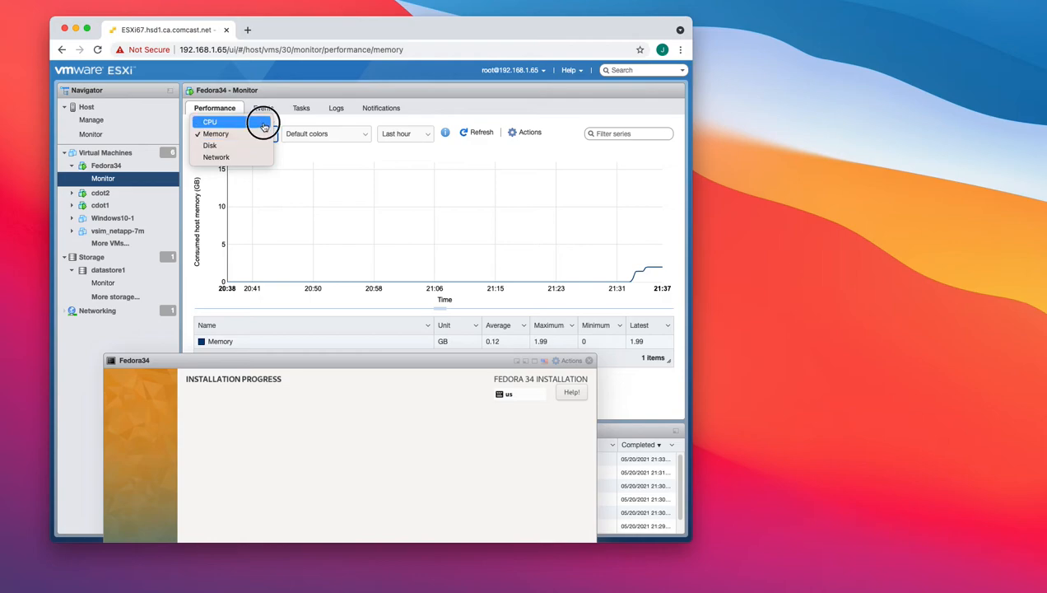
pyautogui.click(263, 126)
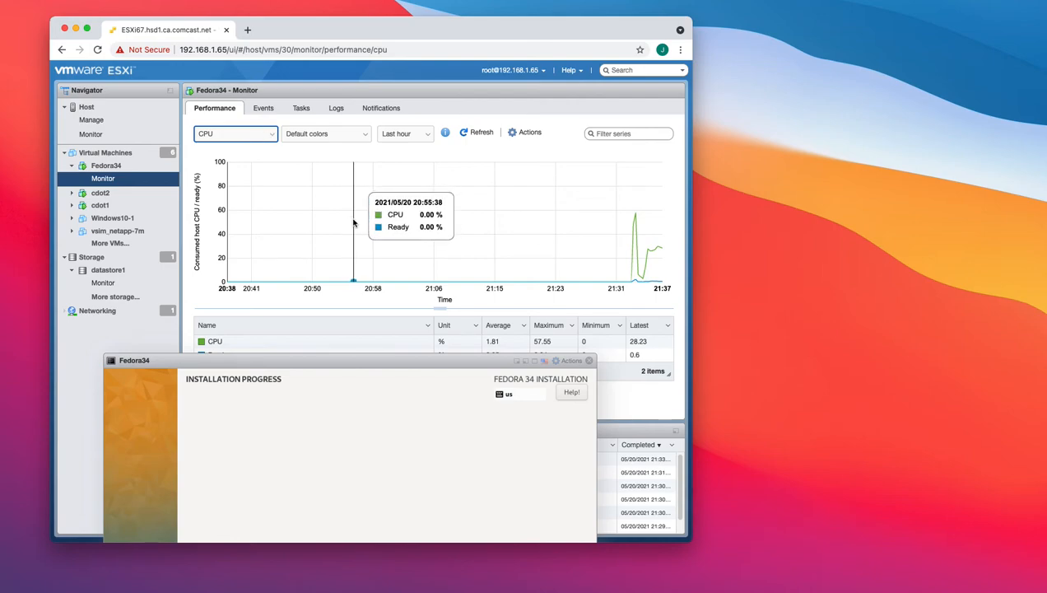
pyautogui.moveTo(346, 357); pyautogui.dragTo(376, 105)
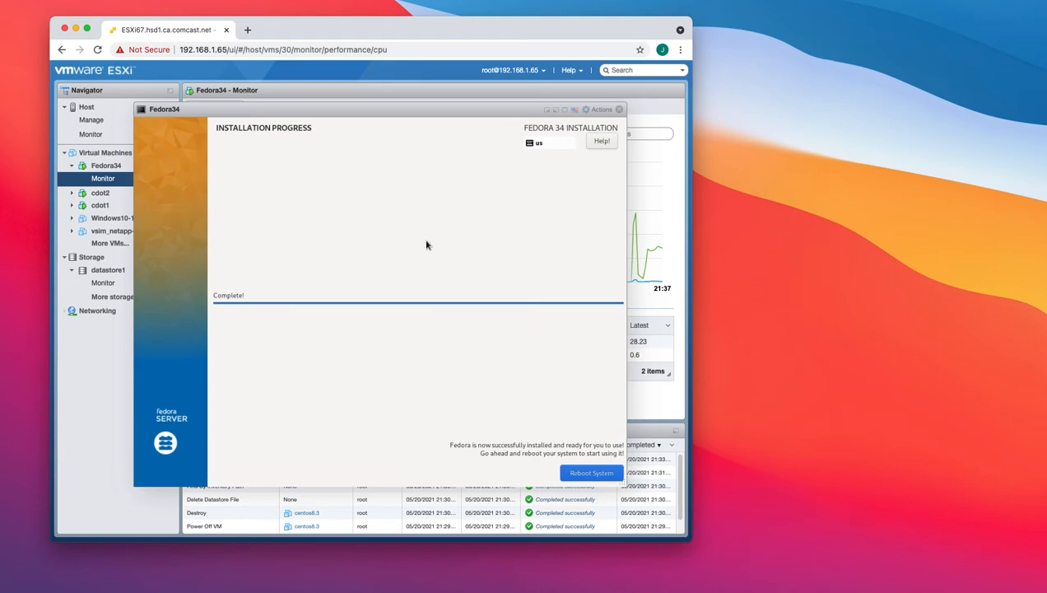
# Reboot the VM after installation and boot the default Fedora GRUB entry.
pyautogui.click(576, 474)
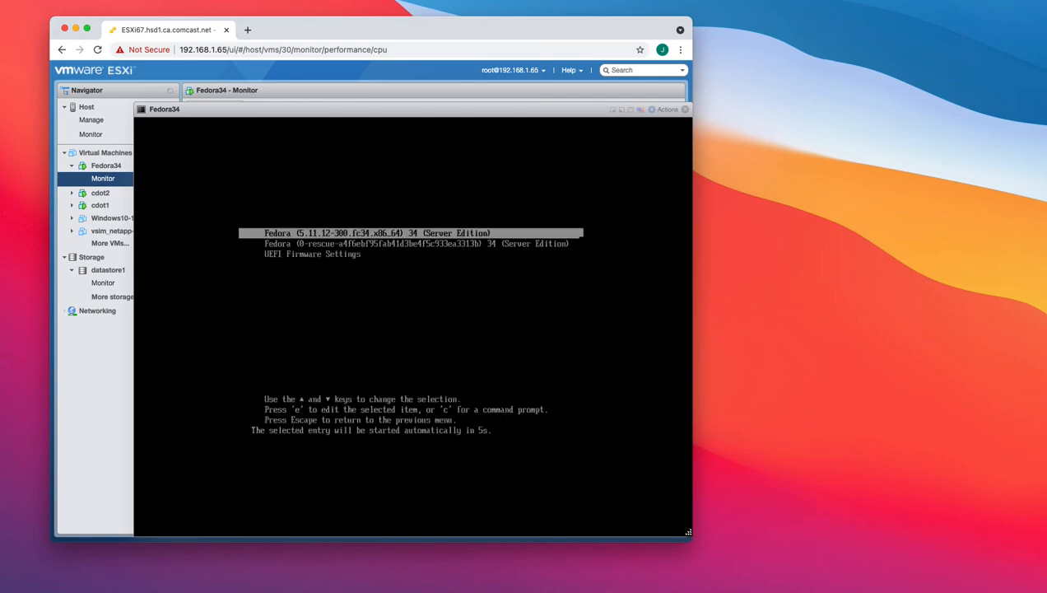
pyautogui.press('Return')
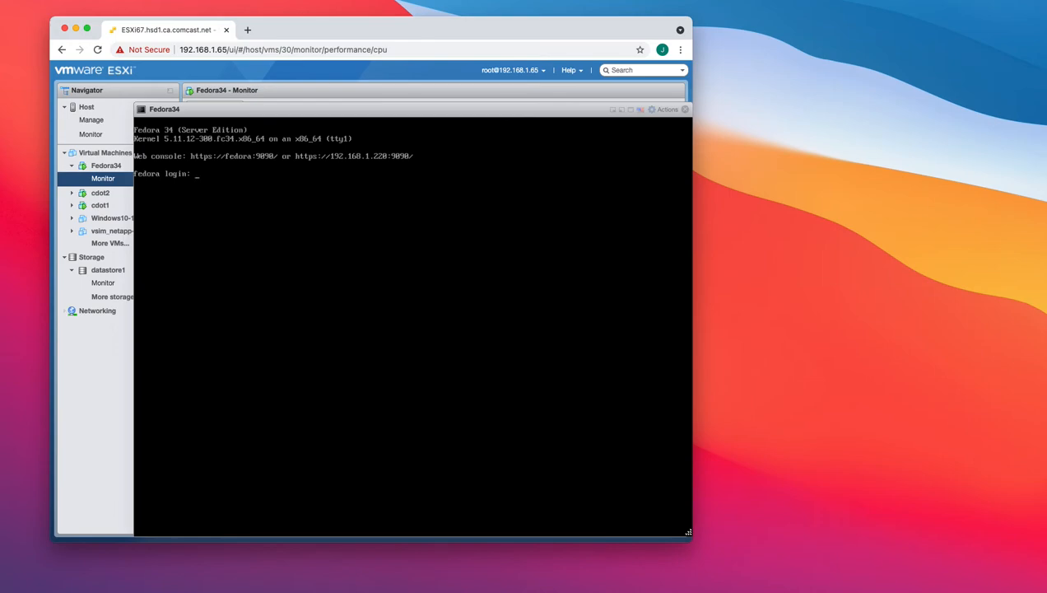
# Log in as the regular user and ping 4.2.2.1 to confirm internet access with 0% loss.
pyautogui.write('jfall')
pyautogui.press('Return')
pyautogui.press('Return')
pyautogui.write('pi')
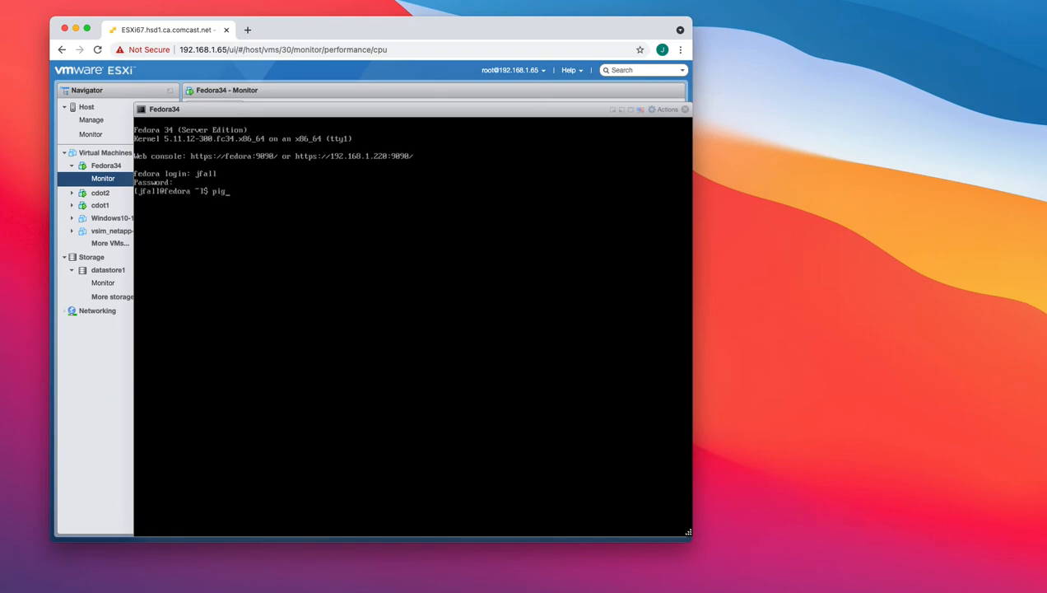
pyautogui.write('ng 4..2.2.1')
pyautogui.press('Return')
pyautogui.write('ping')
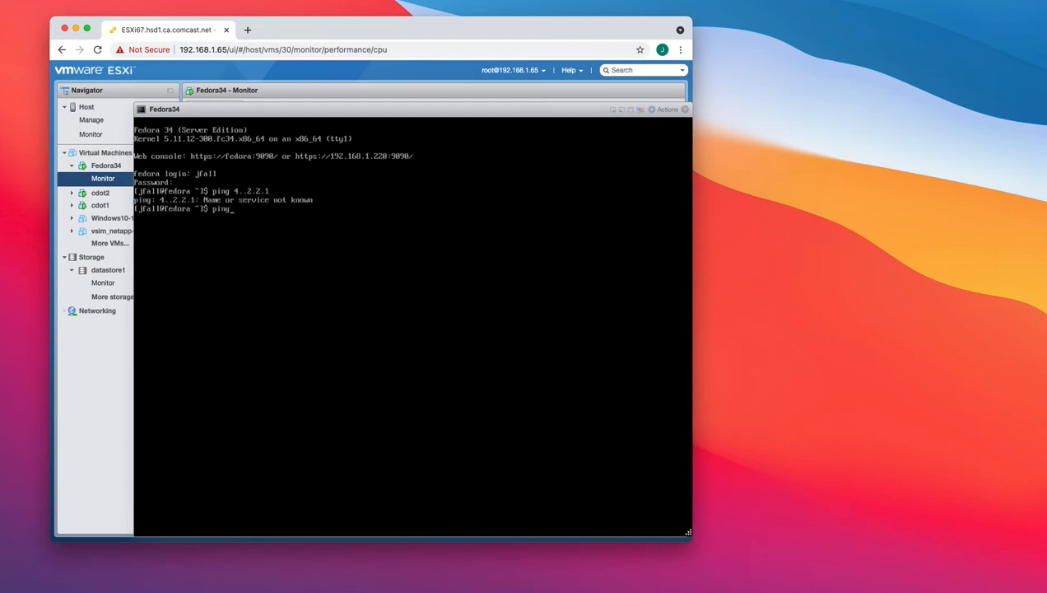
pyautogui.write(' 4.2.2.1')
pyautogui.press('Return')
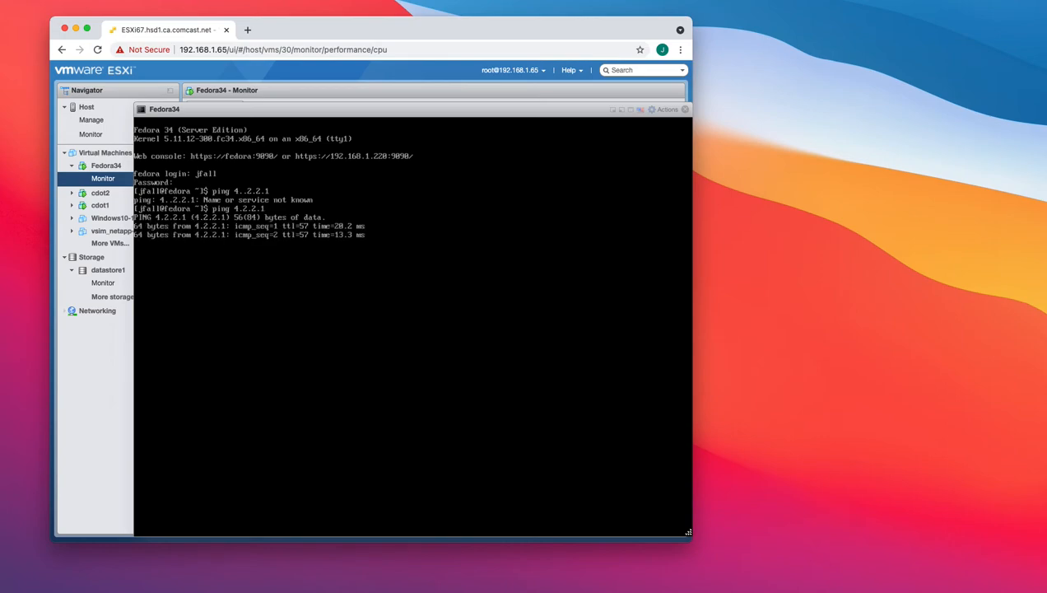
pyautogui.hotkey('ctrl', 'c')
pyautogui.press('Return')
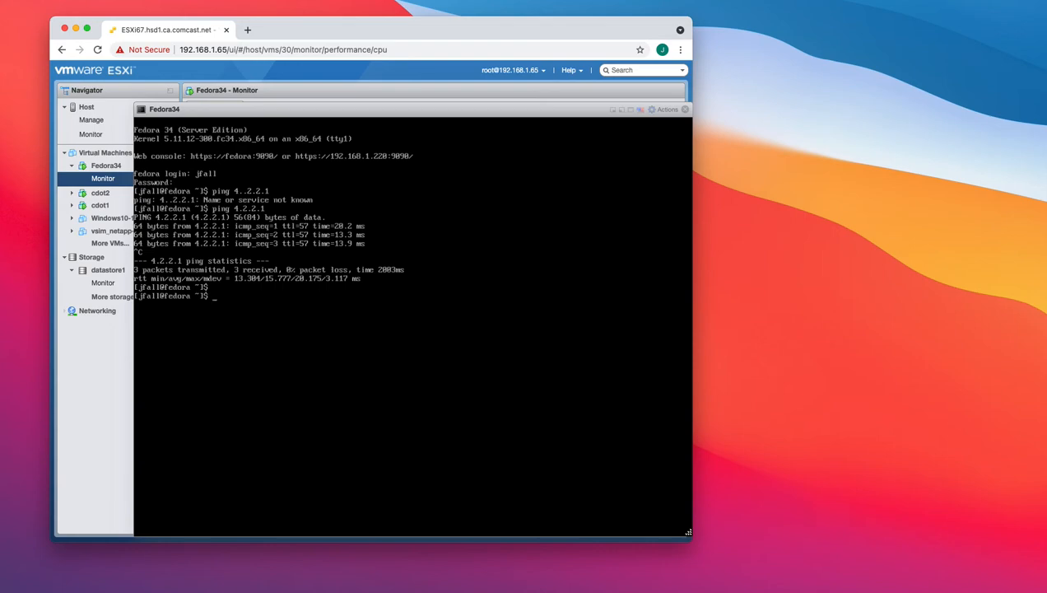
# Run su to try switching to root.
pyautogui.write('sud')
pyautogui.press('BackSpace')
pyautogui.press('BackSpace')
pyautogui.press('BackSpace')
pyautogui.write('su')
pyautogui.press('Return')
# Become root with su and the root password, then open /etc/sudoers in vi.
pyautogui.write('su')
pyautogui.press('Return')
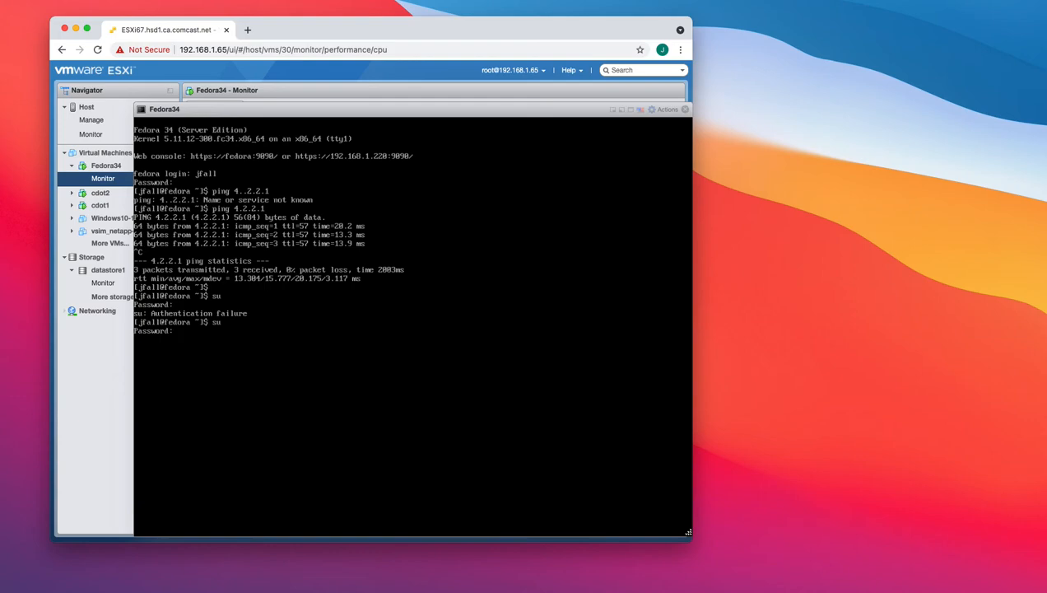
pyautogui.press('Return')
pyautogui.write('vi /etc')
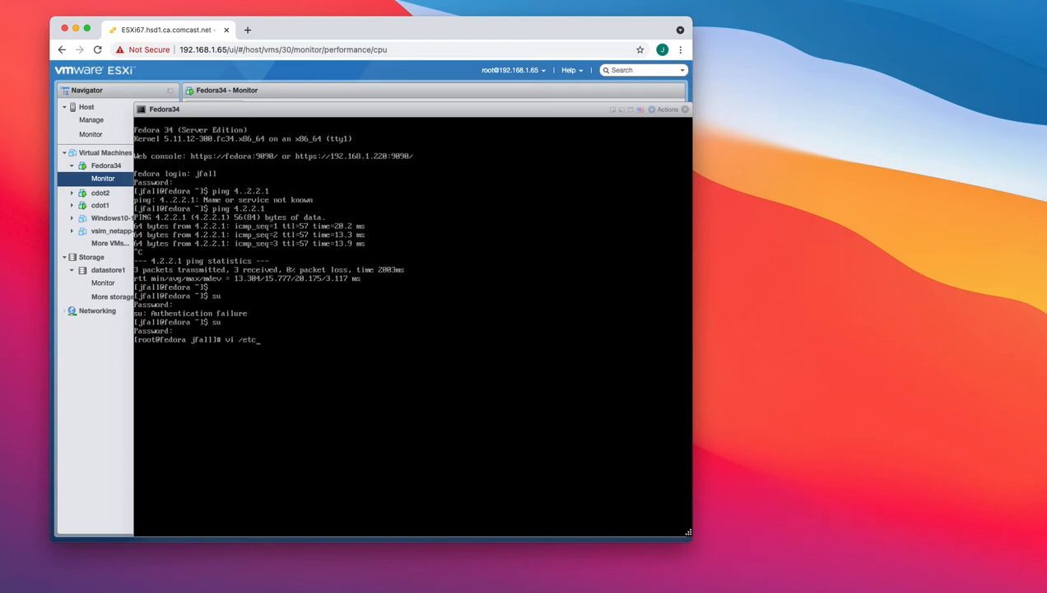
pyautogui.write('/sudoers')
pyautogui.press('Return')
# Duplicate the root ALL=(ALL) ALL line for the regular user and save with :wq!
pyautogui.write('/root')
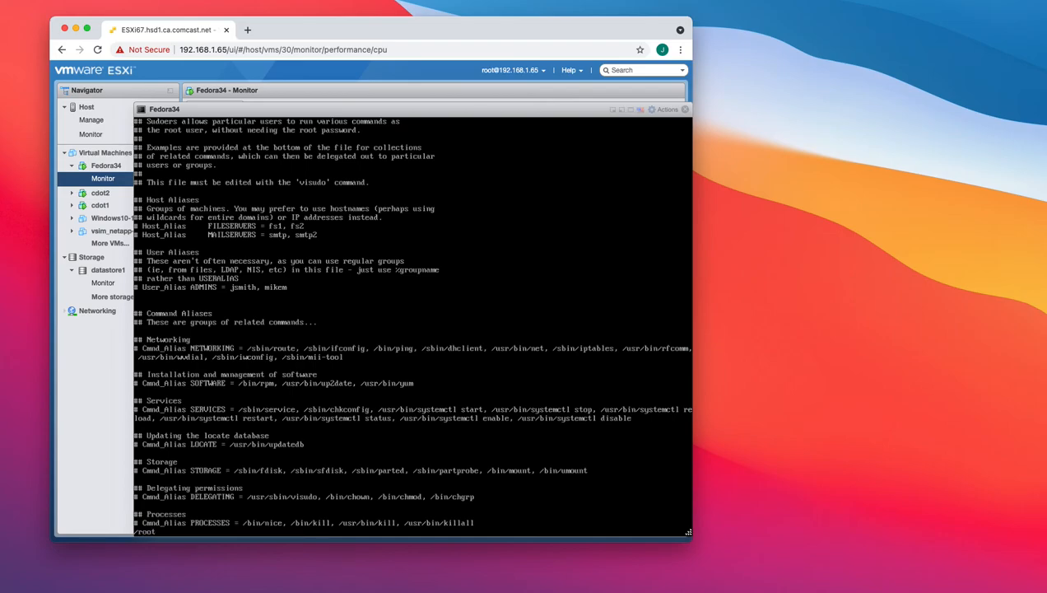
pyautogui.press('Return')
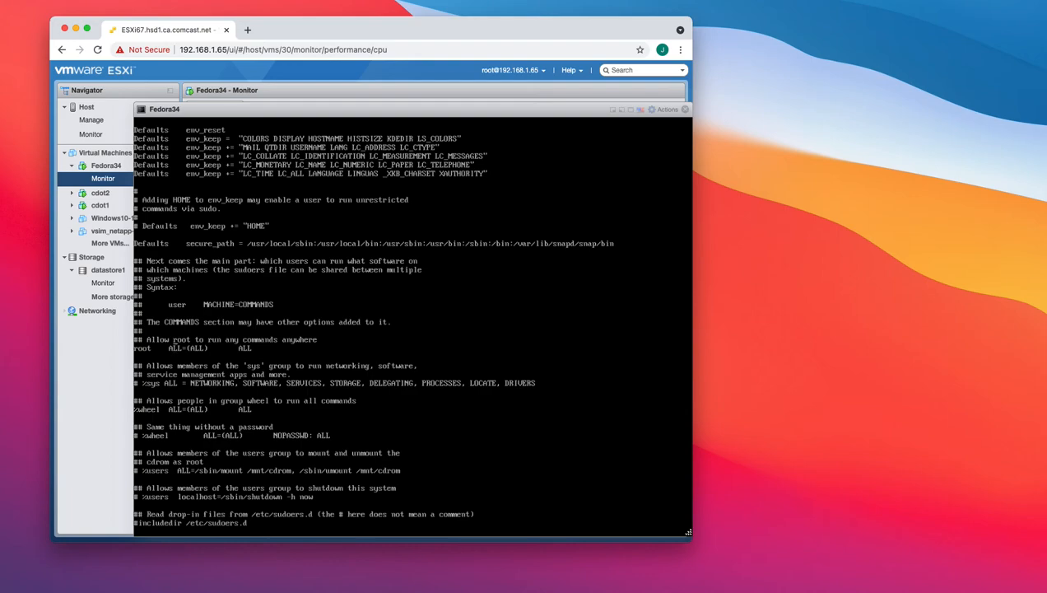
pyautogui.press('i')
pyautogui.press('p')
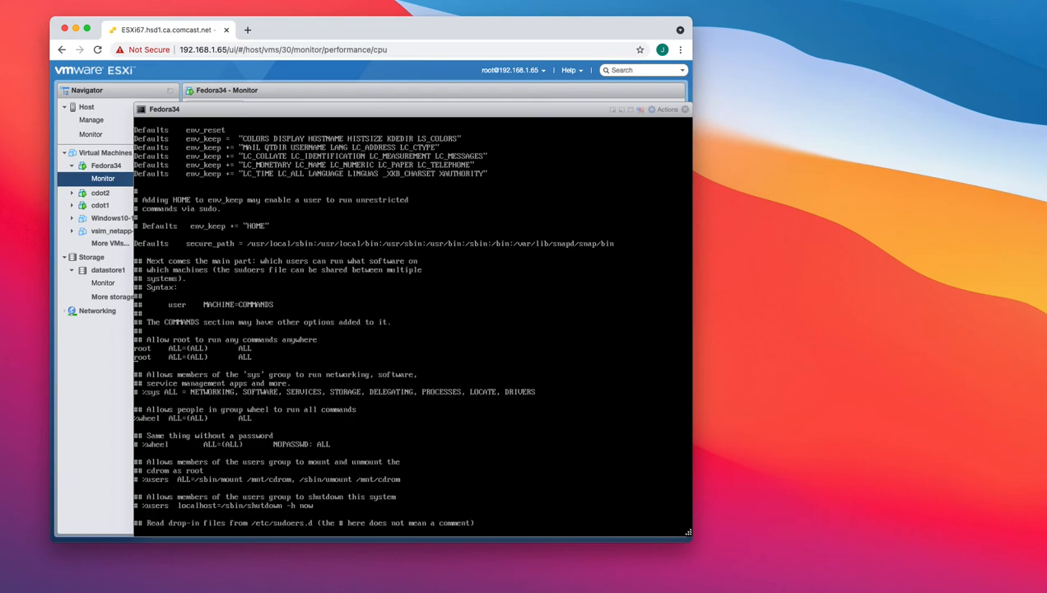
pyautogui.press('x')
pyautogui.press('x')
pyautogui.press('x')
pyautogui.press('x')
pyautogui.write('ijfal')
pyautogui.press('Escape')
pyautogui.write(':wq!')
pyautogui.press('Return')
pyautogui.press('Return')
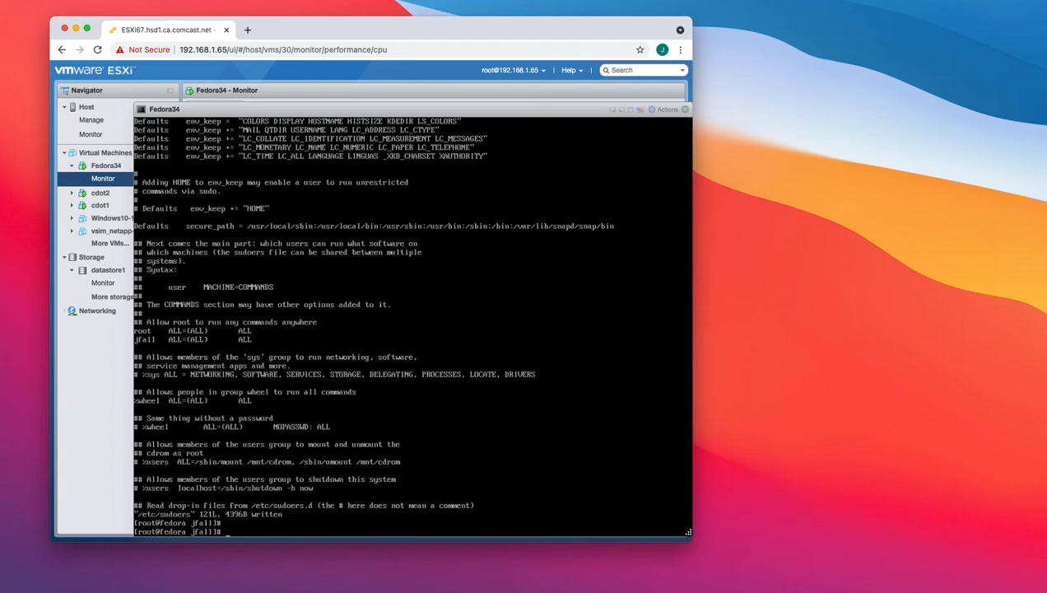
# Enable and start sshd, list addresses showing 192.168.1.220, and open a new Mac Terminal window.
pyautogui.write('systemctl enable sshd')
pyautogui.press('Return')
pyautogui.write('system')
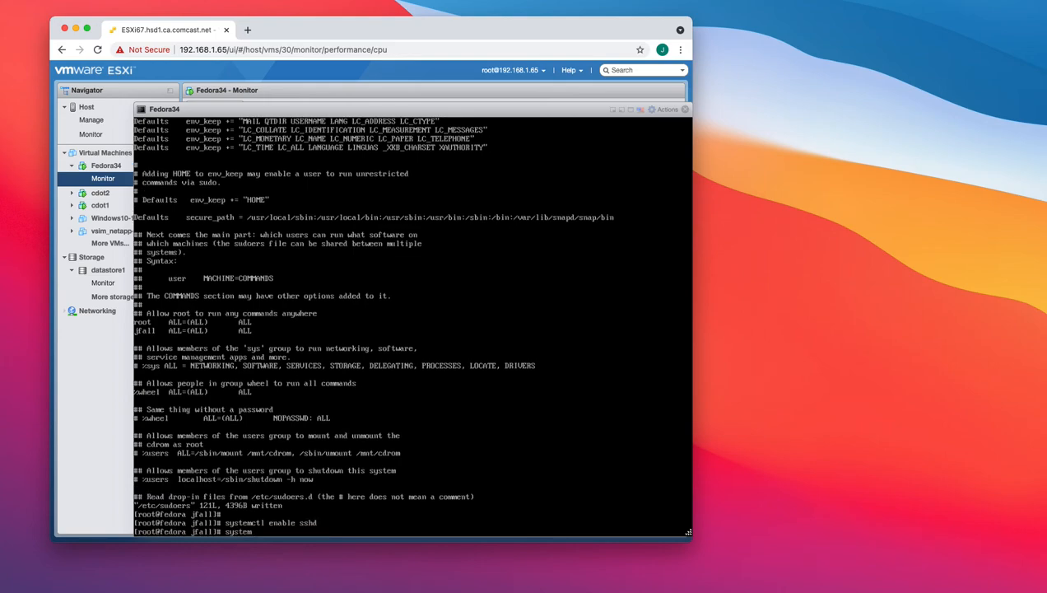
pyautogui.write('ctl start sshd')
pyautogui.press('Return')
pyautogui.press('Return')
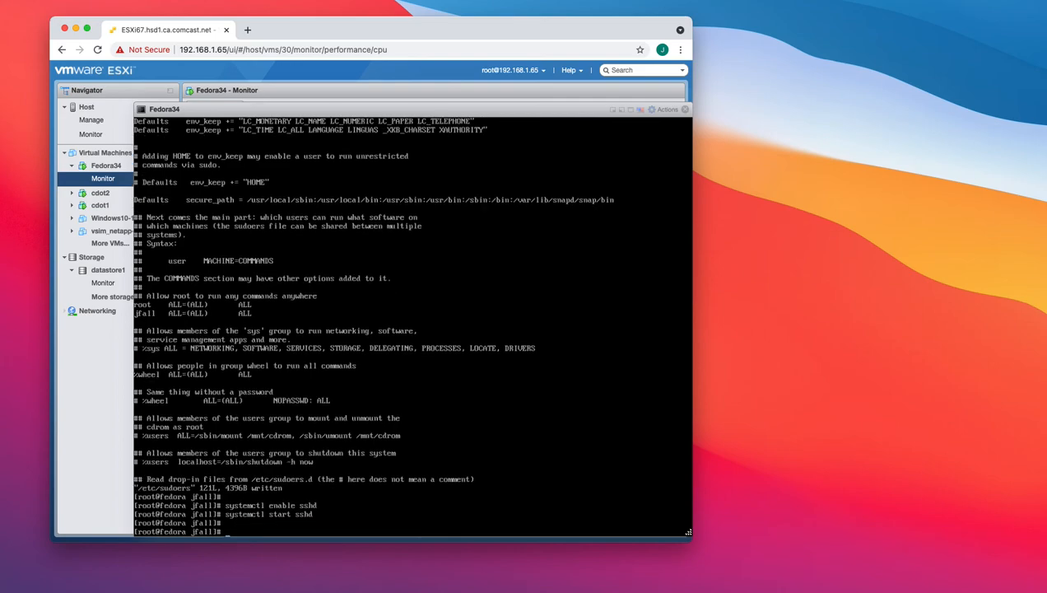
pyautogui.write('ip addr')
pyautogui.press('Return')
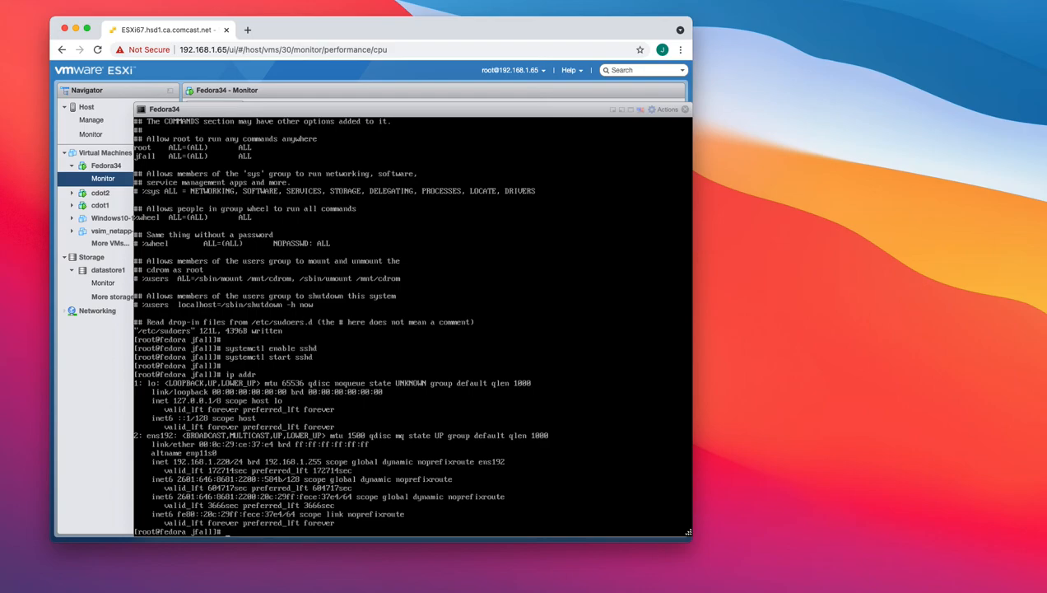
pyautogui.press('super+n')
# SSH into 192.168.1.220, accepting the host key with yes and entering the user's password.
pyautogui.write('ssh 192.1')
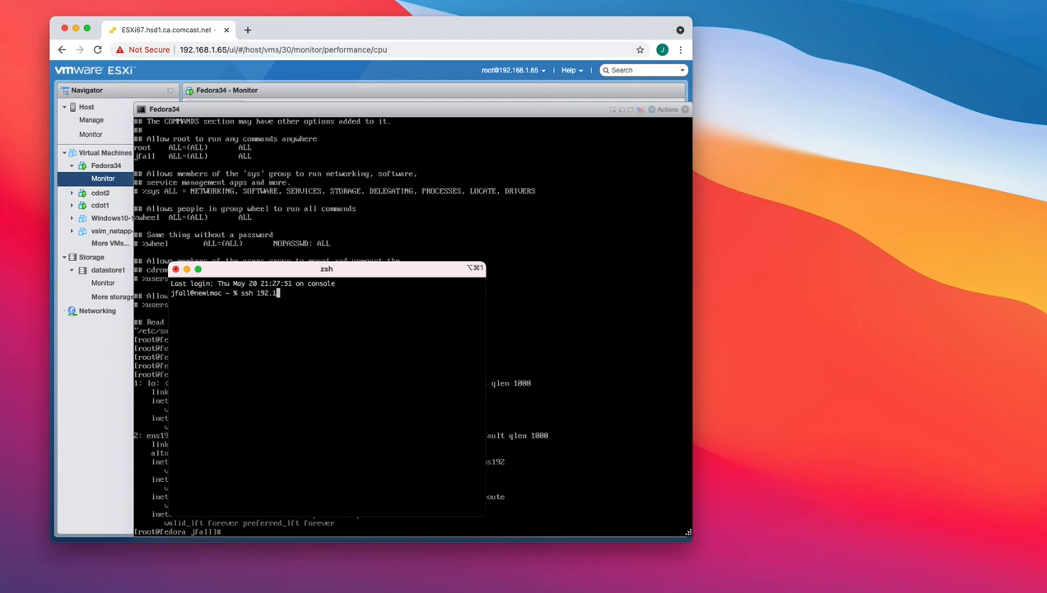
pyautogui.write('68.1.220')
pyautogui.press('Return')
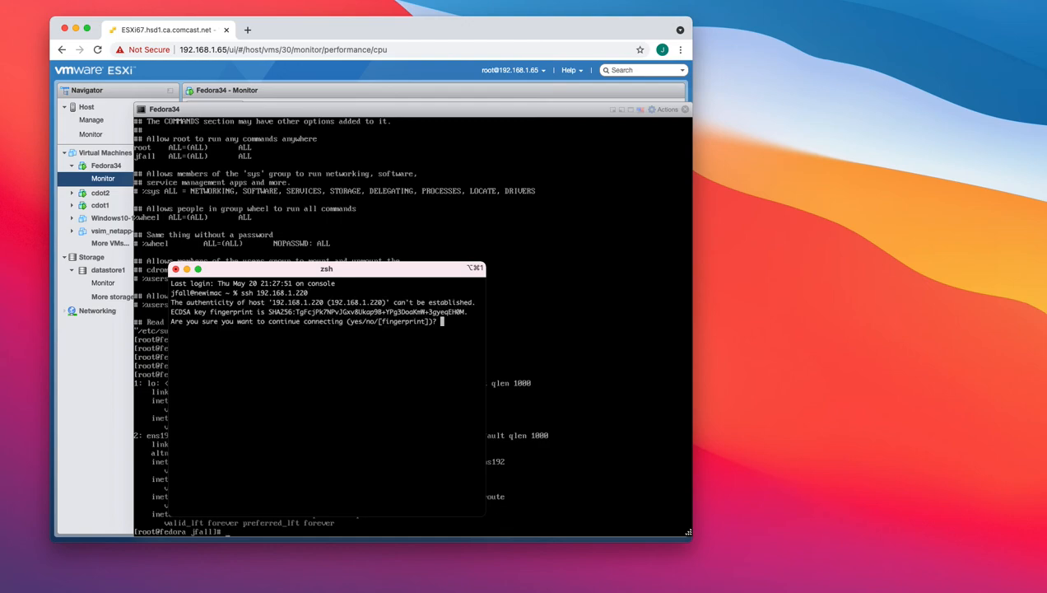
pyautogui.write('yes')
pyautogui.press('Return')
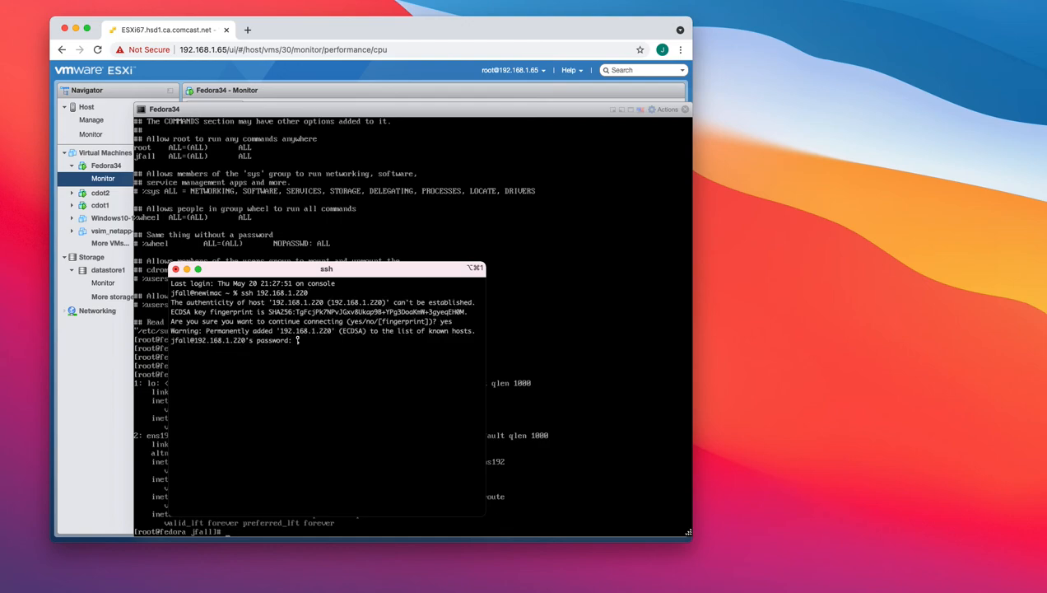
pyautogui.press('Return')
pyautogui.press('Return')
pyautogui.press('Return')
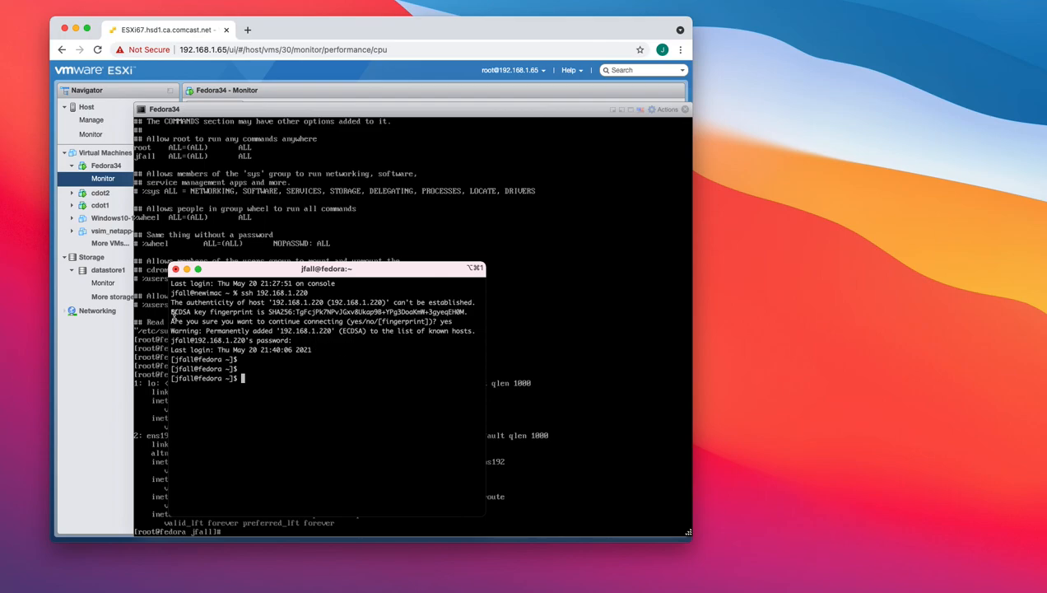
pyautogui.moveTo(218, 273); pyautogui.dragTo(778, 204)
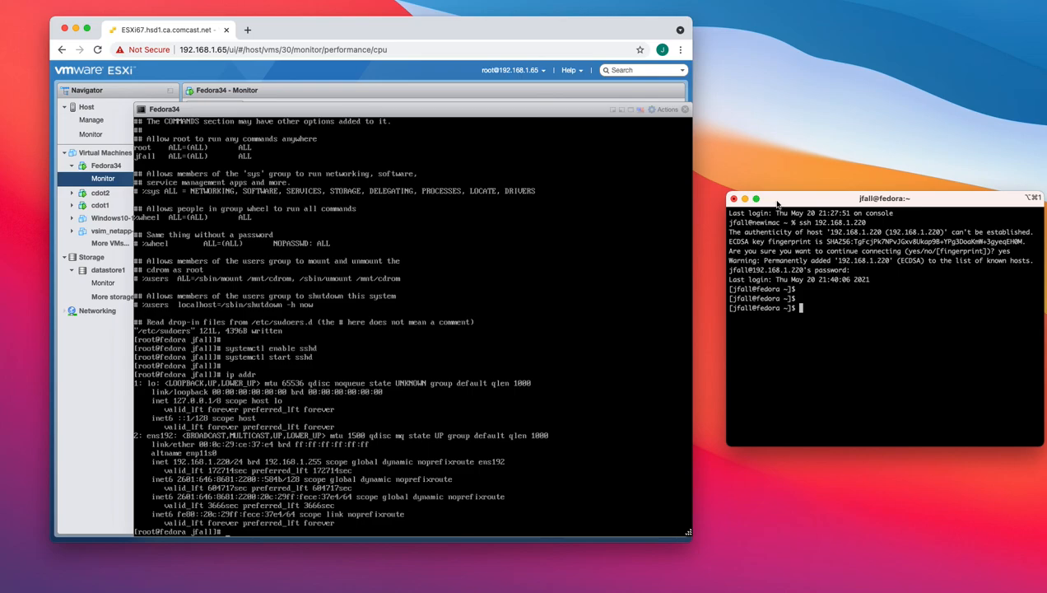
pyautogui.click(681, 112)
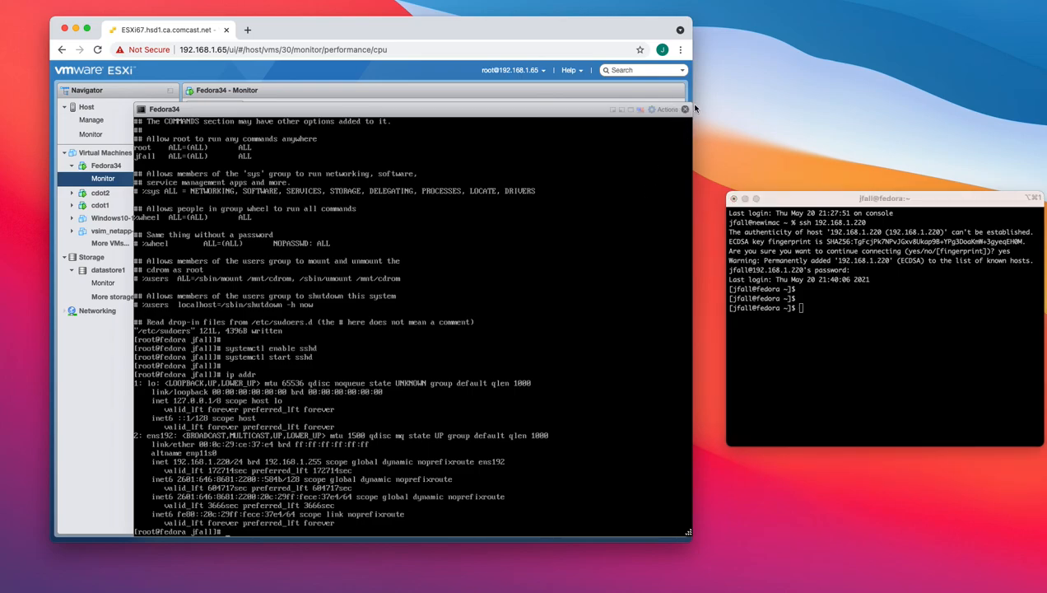
# Close the Fedora34 console, move the browser aside, and enlarge the Terminal to 146×30 with bigger text.
pyautogui.click(685, 110)
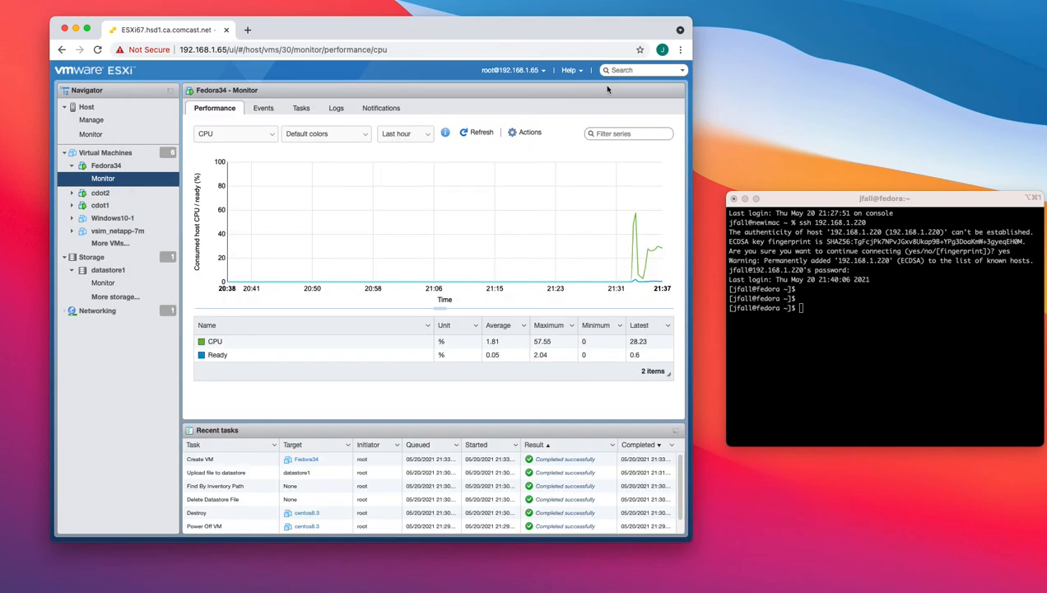
pyautogui.moveTo(523, 30); pyautogui.dragTo(0, 78)
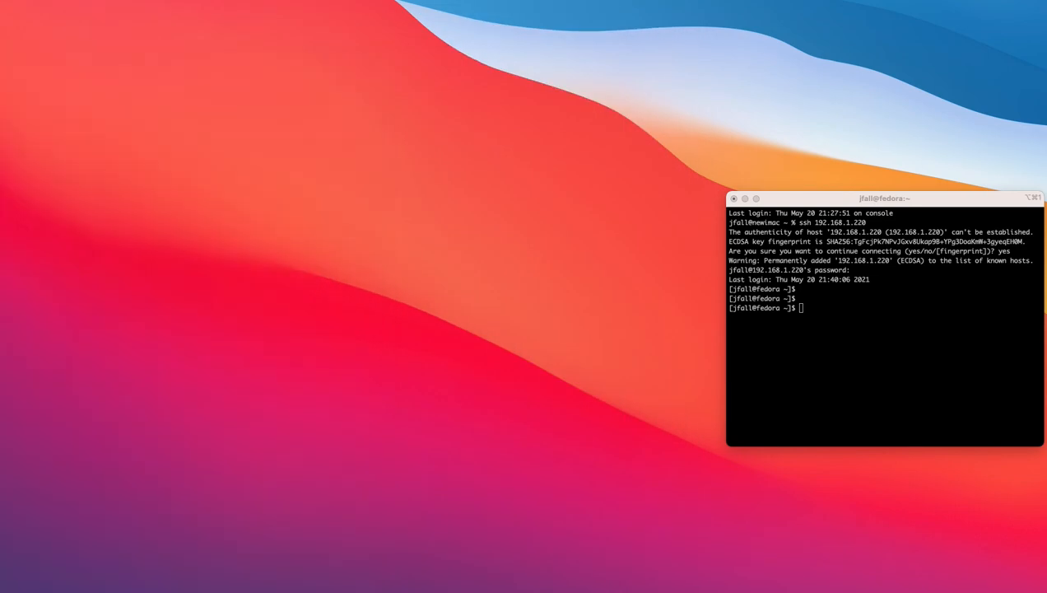
pyautogui.moveTo(771, 202); pyautogui.dragTo(191, 151)
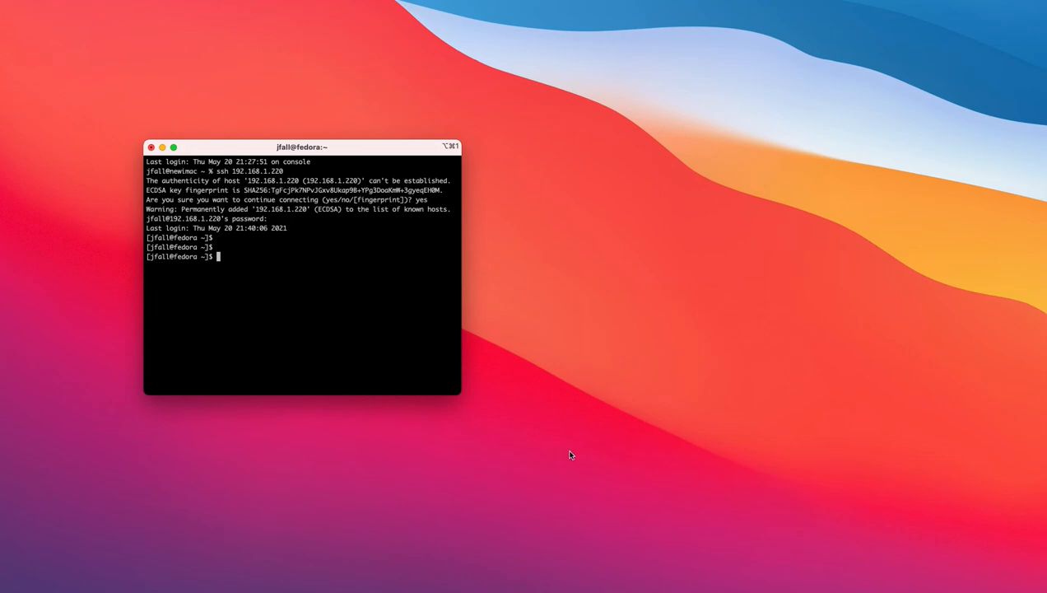
pyautogui.moveTo(461, 393); pyautogui.dragTo(719, 442)
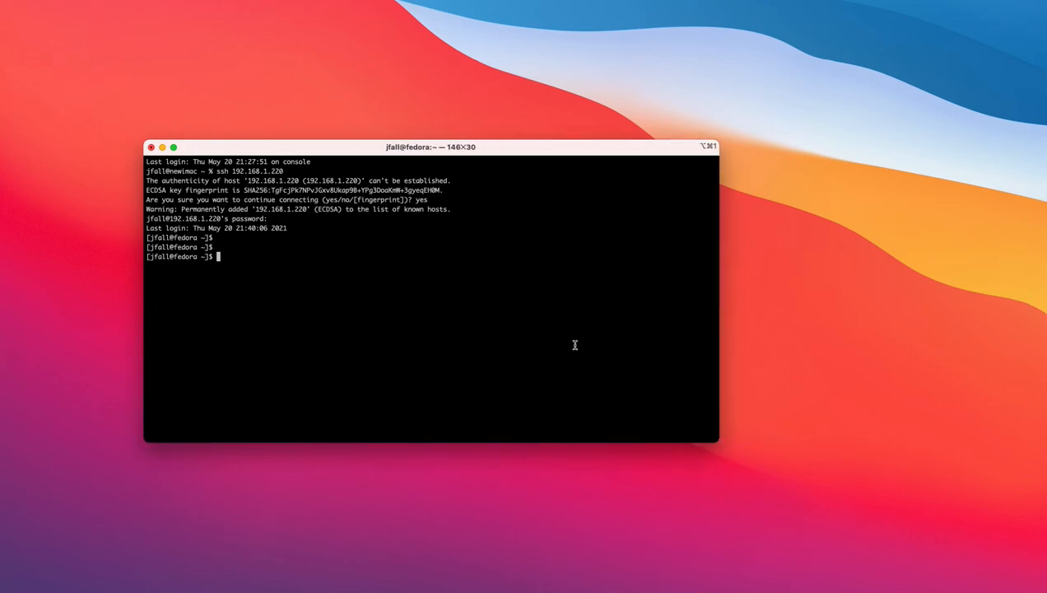
pyautogui.write('t')
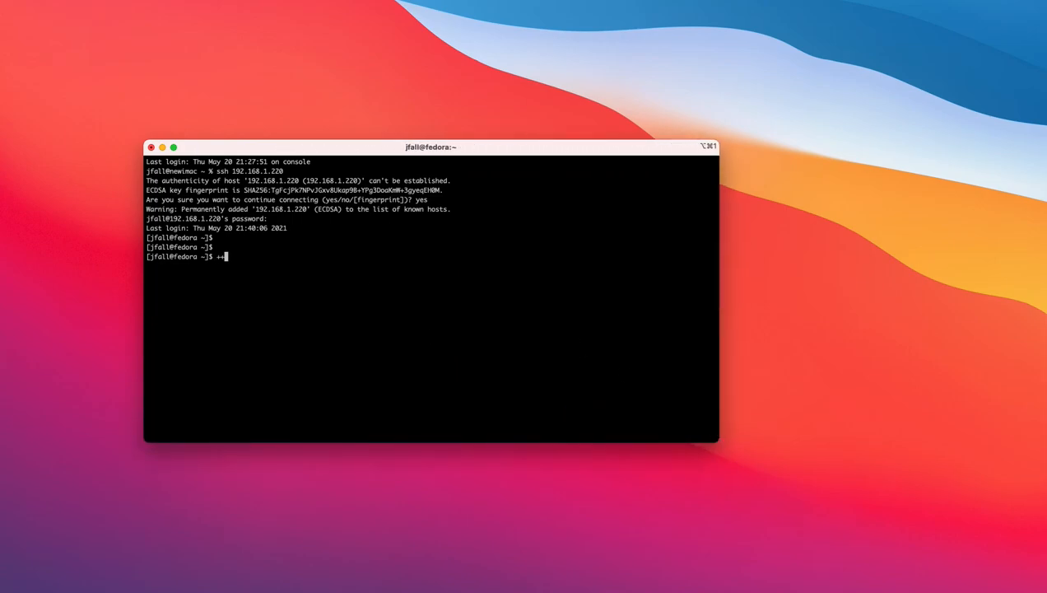
pyautogui.press('BackSpace')
pyautogui.press('BackSpace')
pyautogui.press('super+plus')
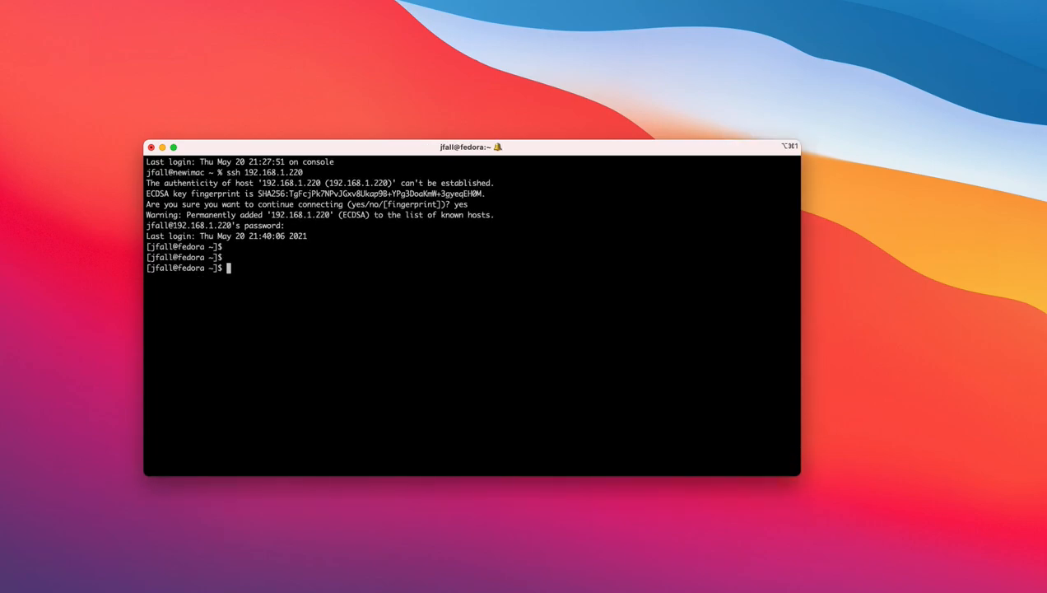